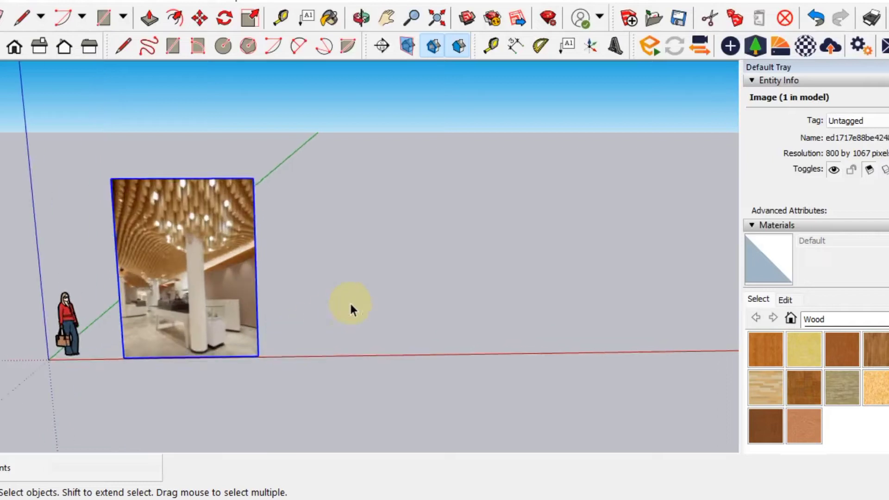
- Switch to Top view and draw a small circle on the ground beside the photo
middle_drag(351, 308, 346, 329)
shift+middle_drag(311, 359, 263, 333)
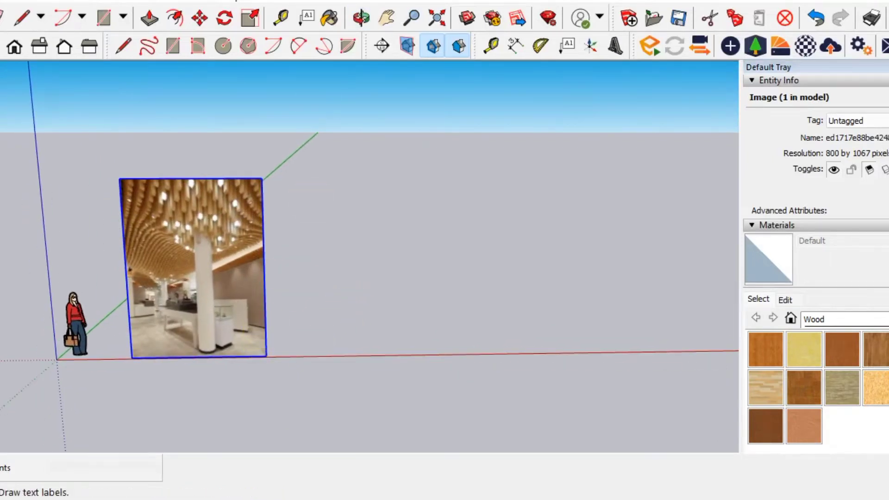
click(229, 44)
middle_drag(369, 337, 388, 371)
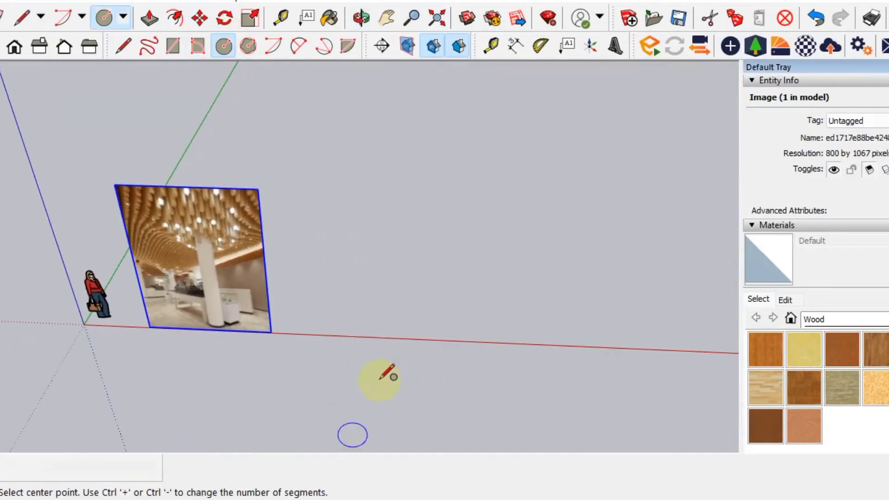
scroll(403, 311, up, 2)
middle_drag(402, 309, 407, 317)
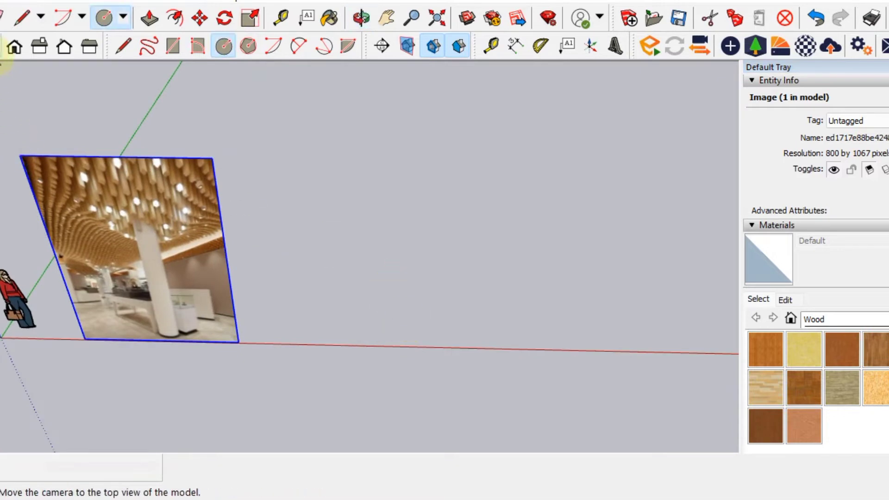
click(39, 46)
mouse_move(477, 241)
middle_down()
mouse_move(252, 353)
mouse_move(359, 270)
middle_up()
click(360, 272)
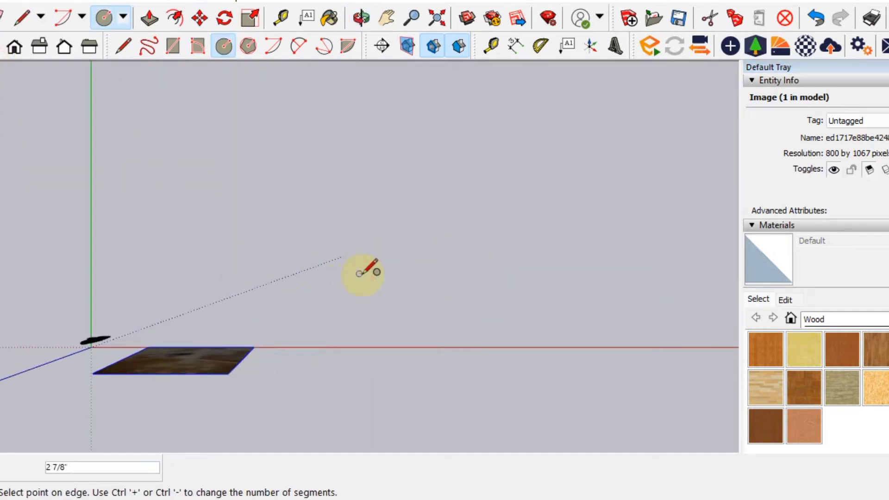
click(360, 274)
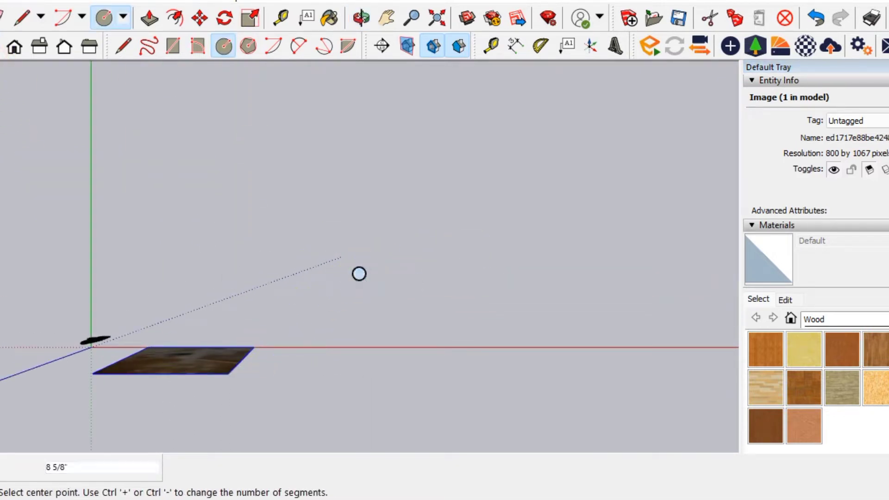
key(space)
- Draw a rectangular face enclosing the circle
click(173, 45)
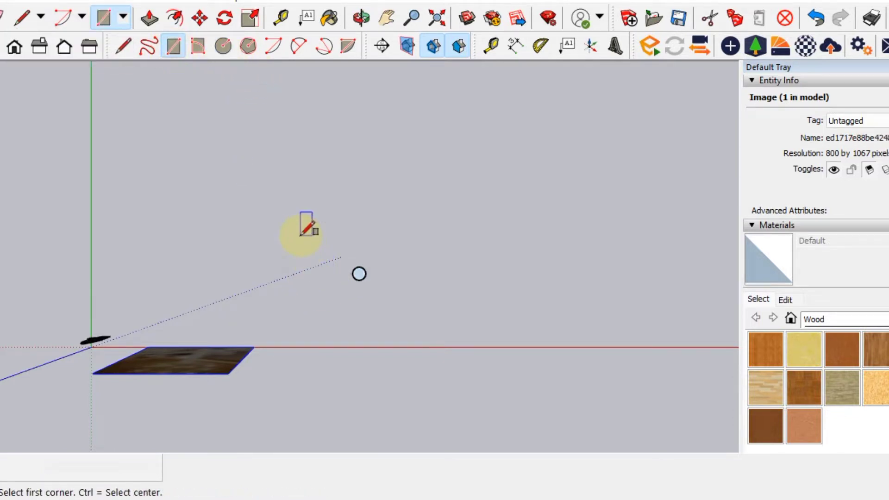
click(300, 236)
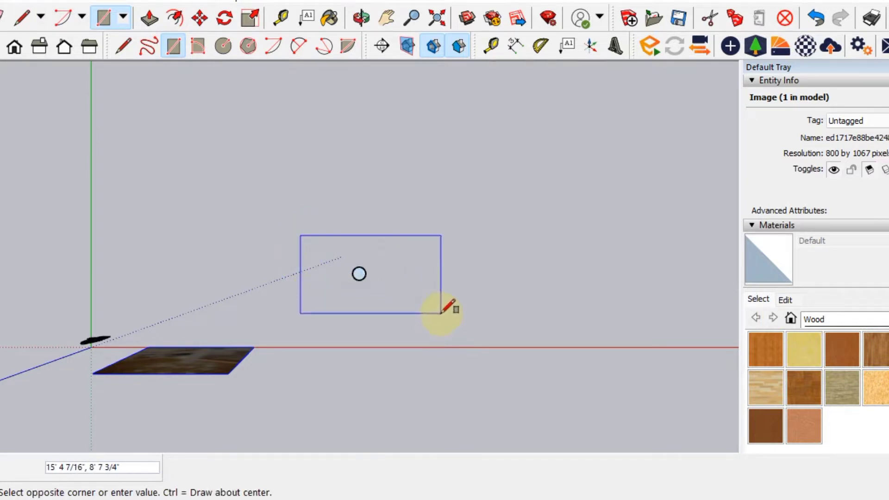
click(390, 303)
- Push/Pull the circle face upward into a tall cylindrical column
key(space)
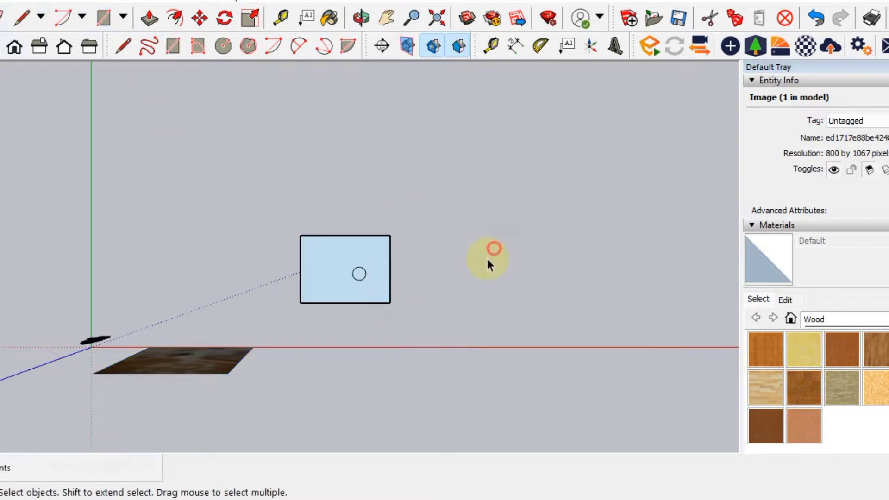
mouse_move(494, 249)
middle_down()
mouse_move(374, 230)
mouse_move(373, 363)
middle_up()
scroll(369, 282, up, 3)
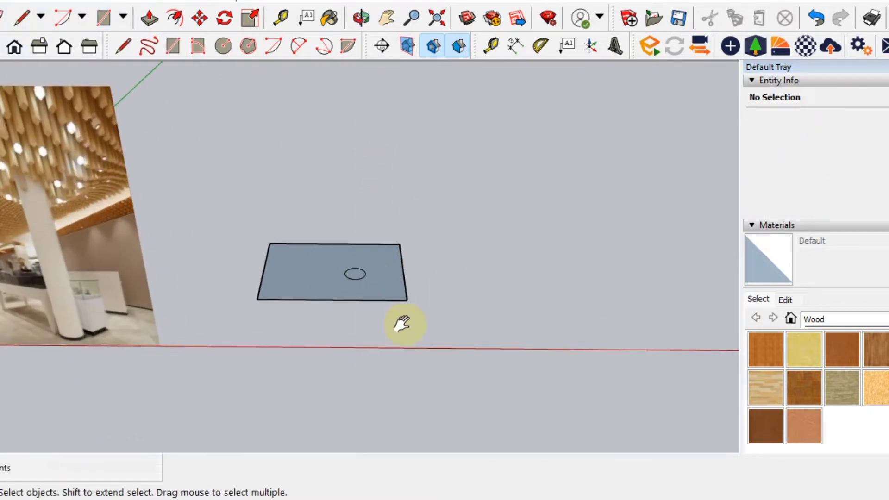
mouse_move(401, 321)
middle_down()
mouse_move(418, 355)
mouse_move(416, 317)
mouse_move(455, 274)
mouse_move(435, 308)
middle_up()
scroll(455, 274, up, 2)
click(149, 18)
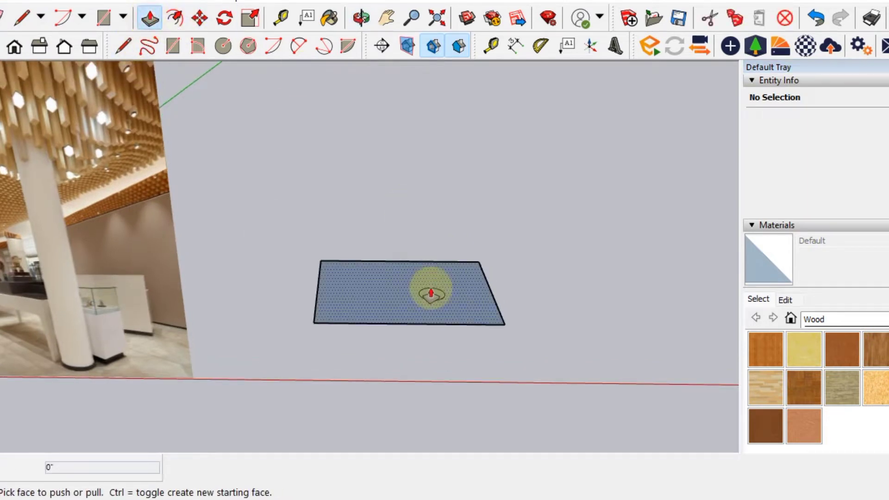
click(435, 296)
scroll(444, 139, down, 2)
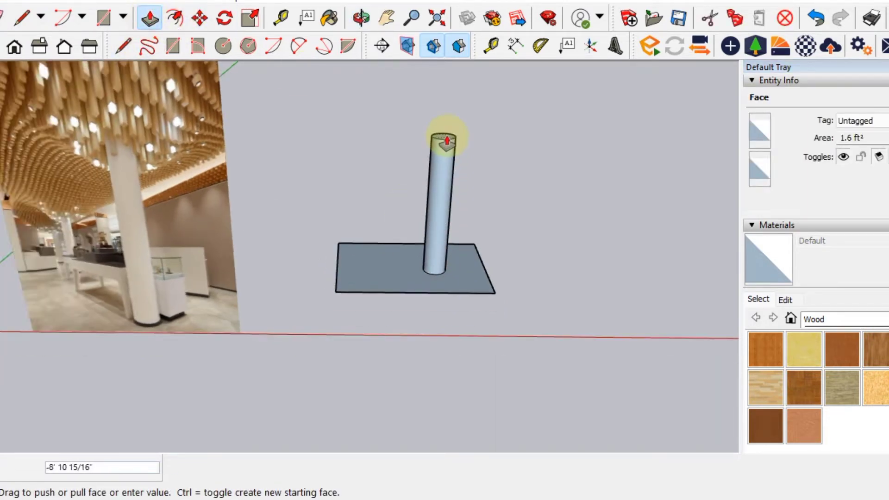
click(449, 125)
scroll(450, 135, down, 2)
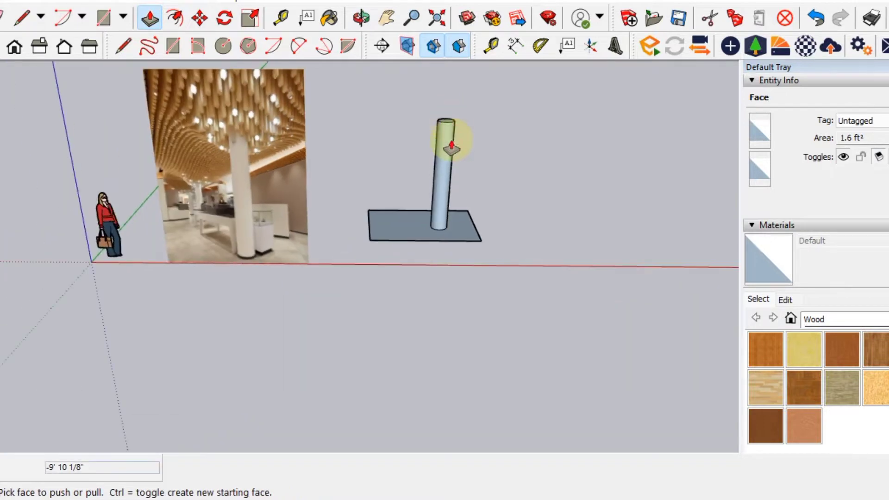
mouse_move(451, 145)
middle_down()
mouse_move(447, 208)
mouse_move(471, 287)
middle_up()
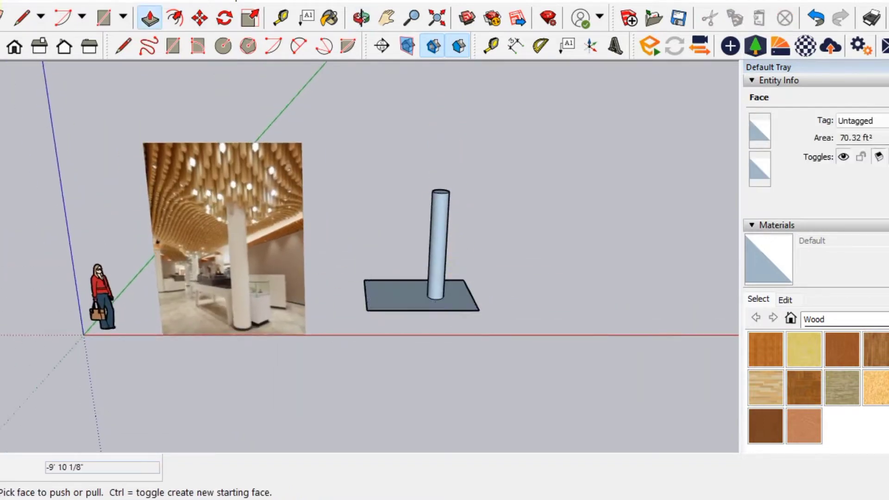
- Select the base rectangle under the column
key(space)
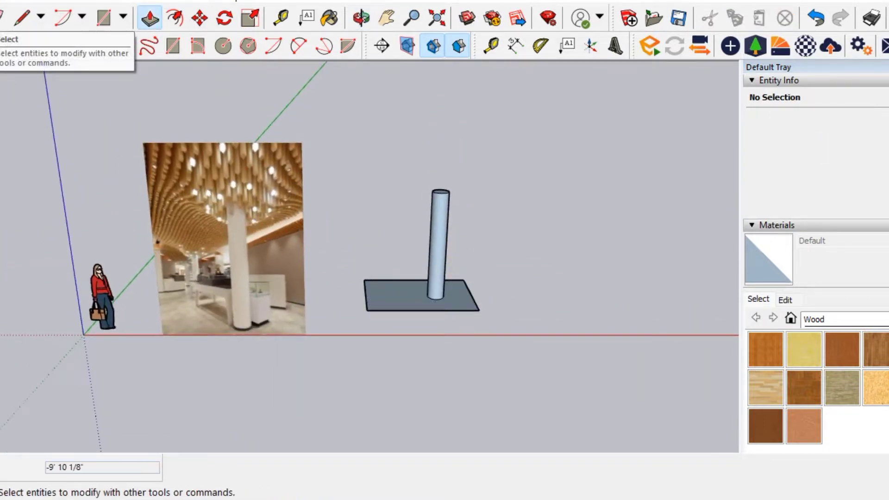
scroll(467, 258, up, 1)
scroll(477, 300, up, 1)
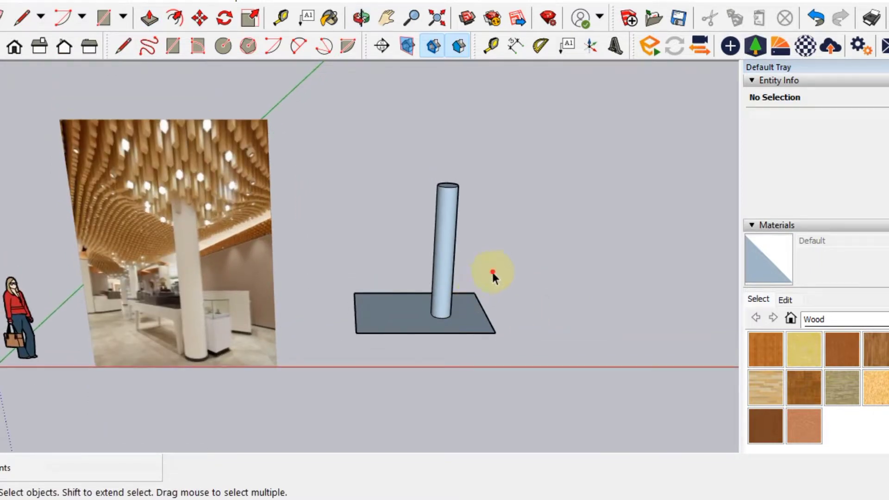
drag(492, 269, 465, 353)
- Delete the base face and draw a larger rectangle beside the column
key(Delete)
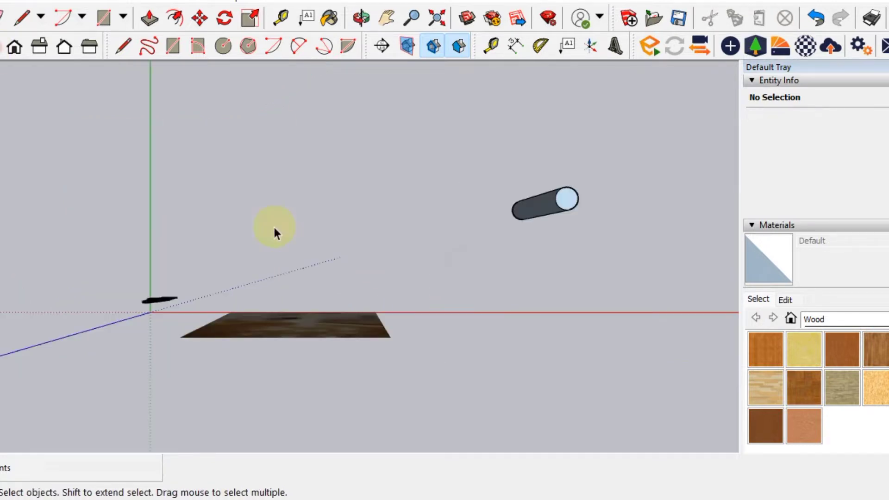
middle_drag(468, 221, 299, 262)
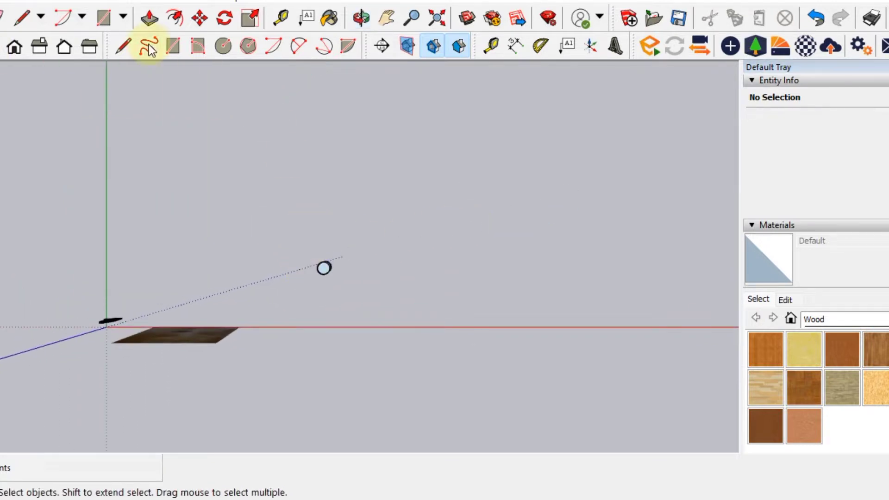
click(173, 45)
click(378, 236)
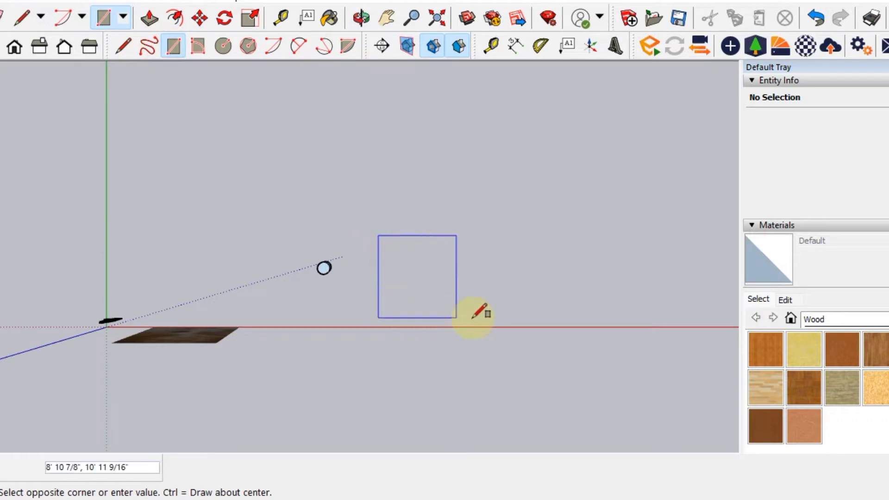
click(519, 328)
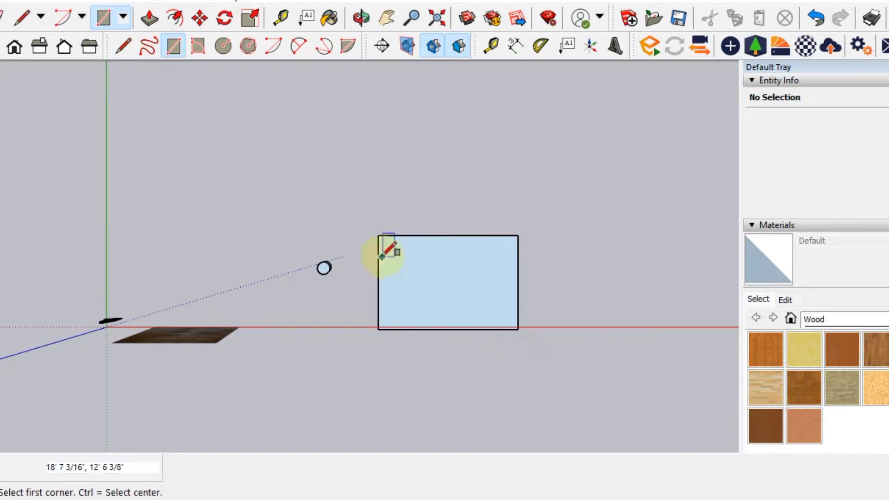
mouse_move(391, 248)
middle_down()
mouse_move(437, 278)
mouse_move(380, 267)
middle_up()
- Push/Pull the new rectangle into a 2 1/8" thick panel and view it from Top
click(149, 19)
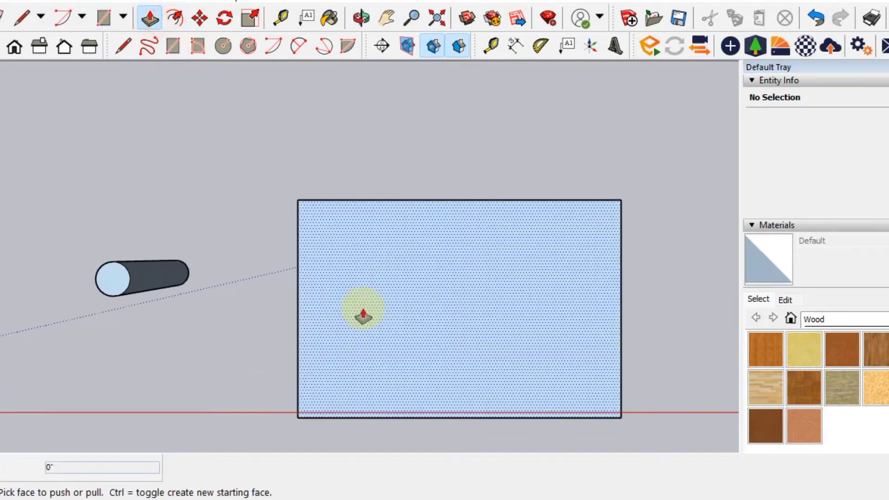
mouse_move(360, 311)
middle_down()
mouse_move(353, 142)
mouse_move(364, 132)
middle_up()
click(383, 212)
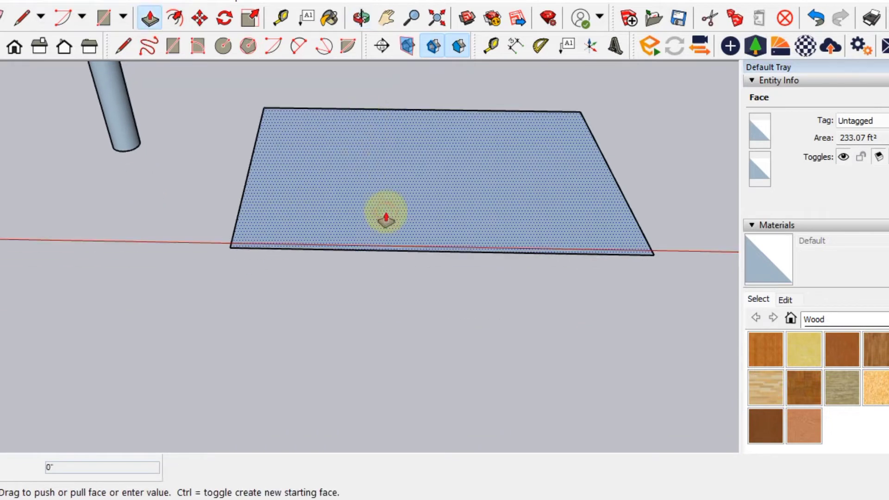
click(384, 213)
click(66, 46)
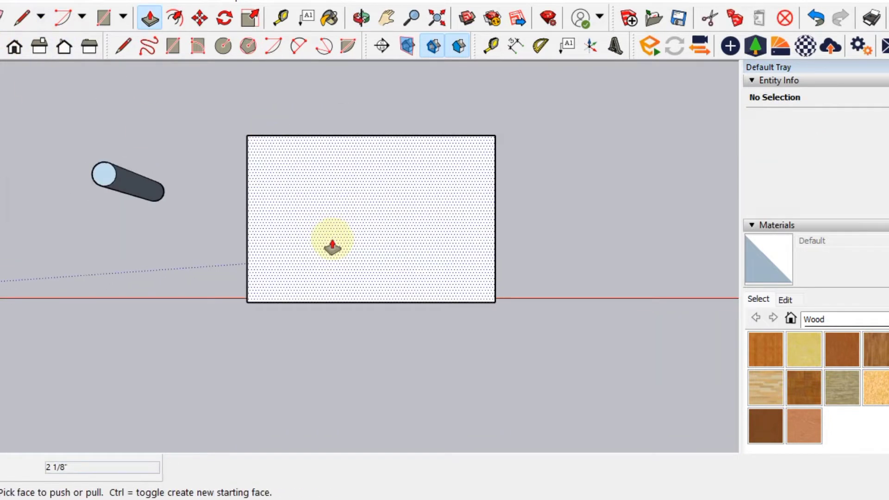
click(176, 47)
- Draw a small 2 1/2" square at the panel's top-left corner and copy it
scroll(249, 110, up, 3)
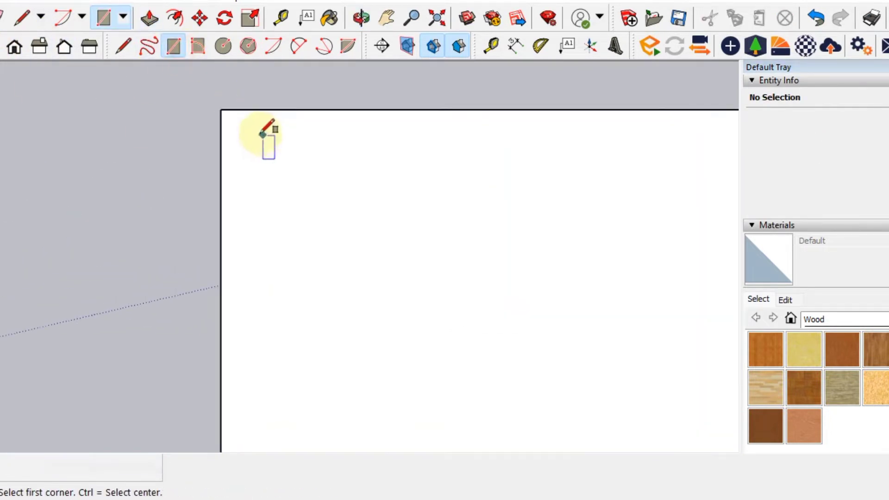
scroll(268, 136, up, 2)
click(206, 101)
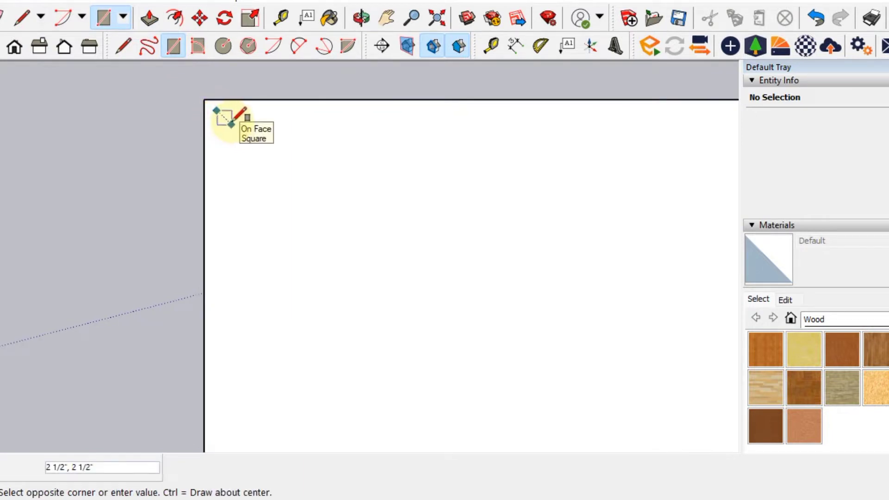
click(231, 124)
key(space)
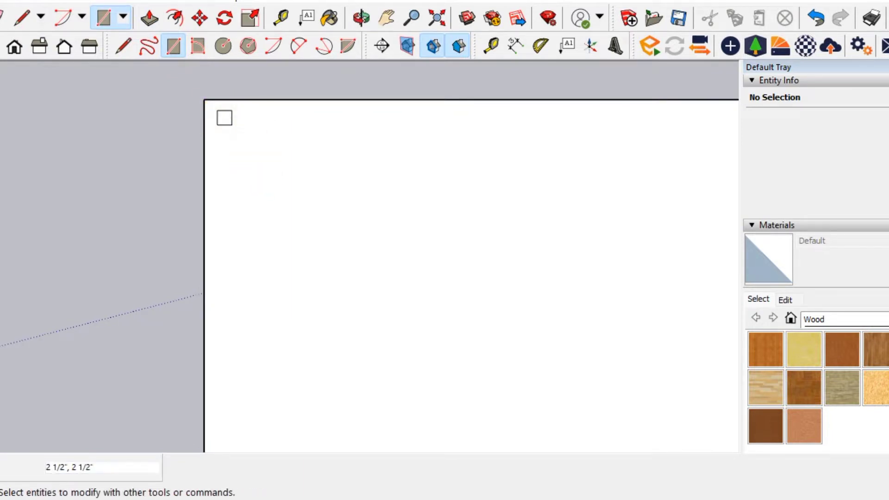
click(222, 118)
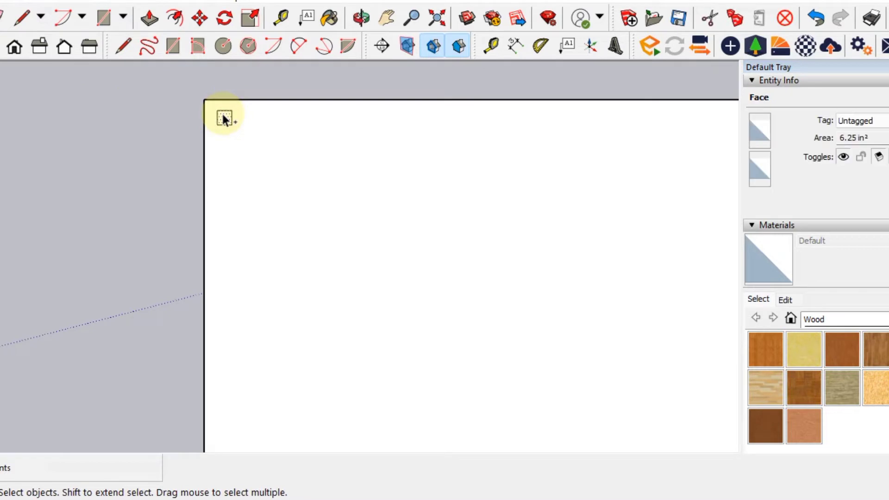
key(ctrl+c)
- Paste four copies of the square one below another down the left edge
key(ctrl+v)
click(218, 146)
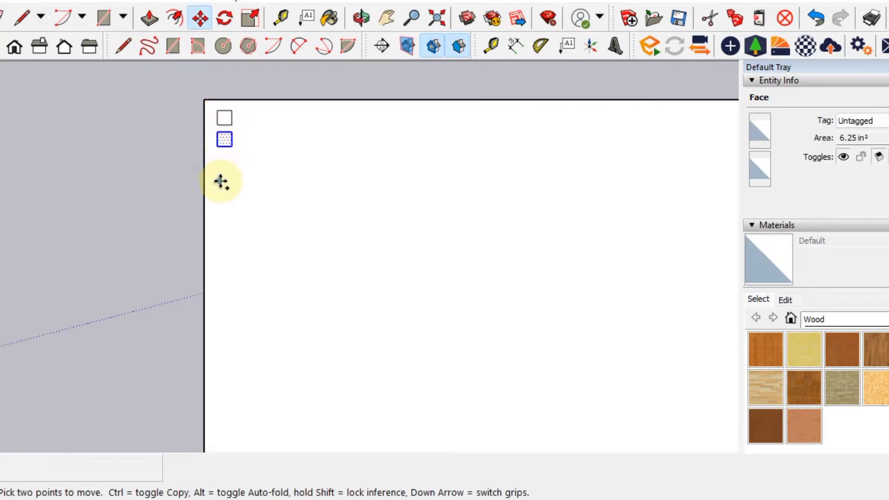
key(ctrl+v)
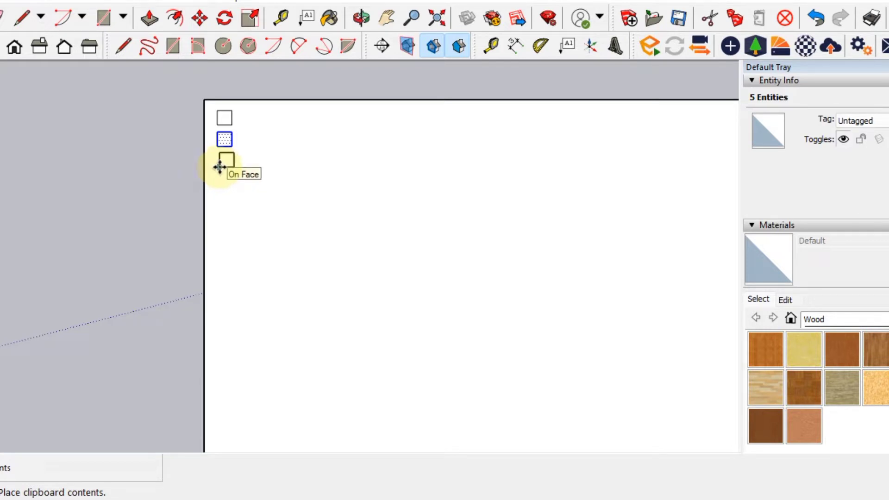
click(216, 167)
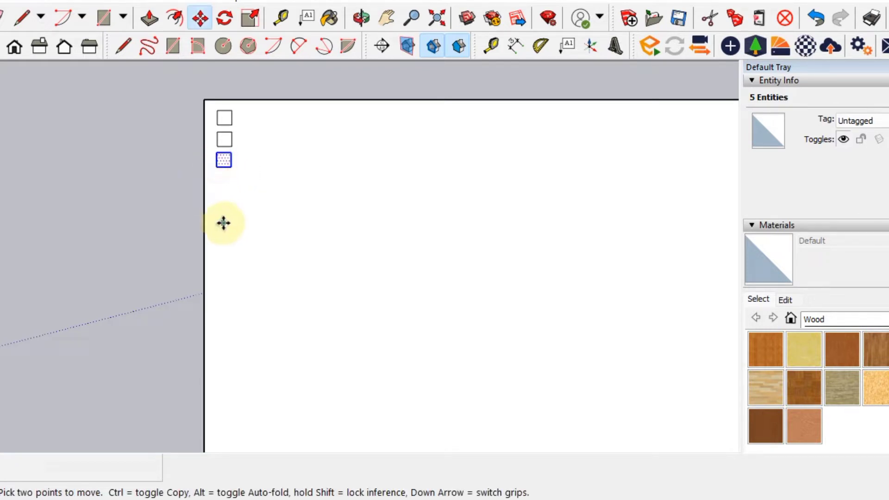
key(ctrl+v)
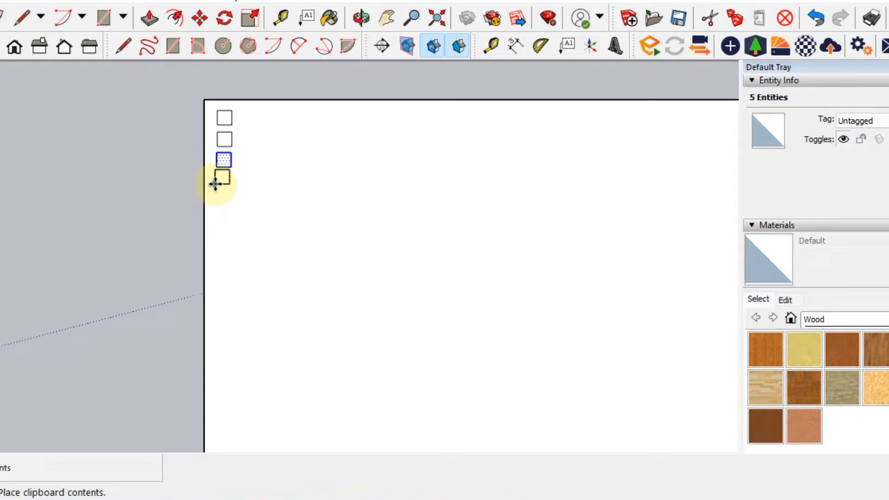
click(216, 187)
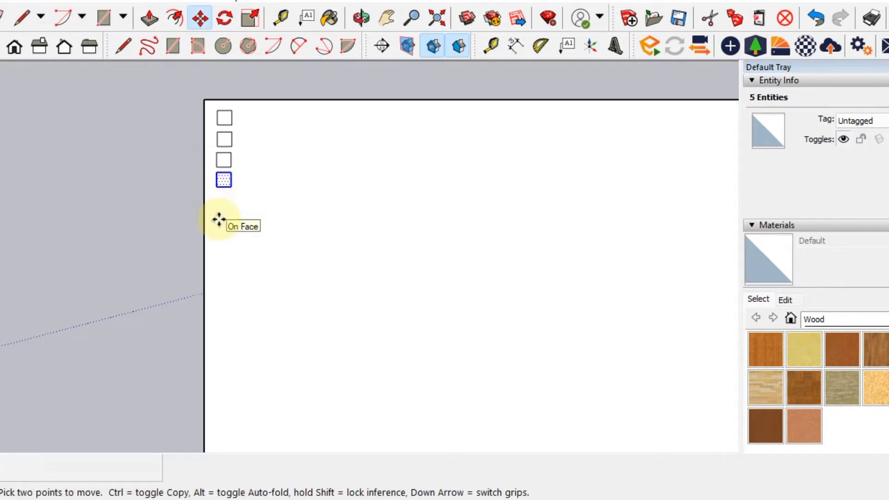
key(ctrl+v)
click(216, 205)
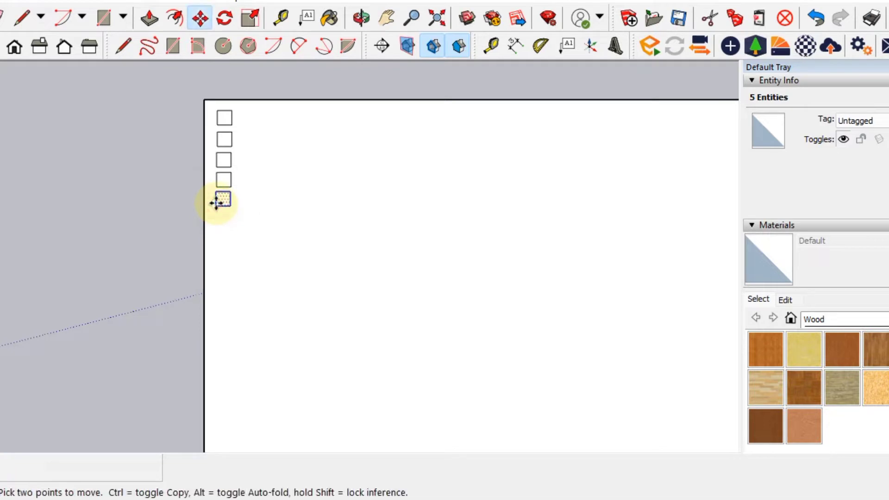
- Shift-select the five squares in the column
key(space)
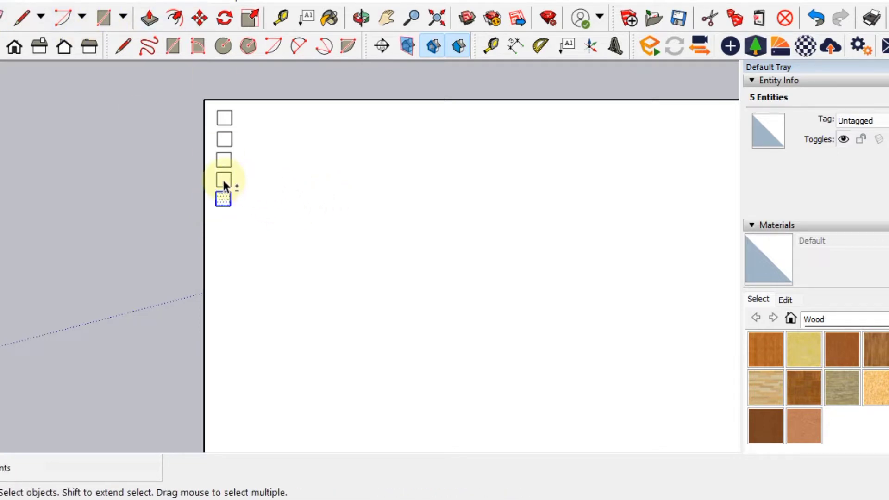
shift+click(223, 180)
shift+click(224, 160)
shift+click(225, 140)
- Copy the five squares and paste them below, making a column of ten
key(ctrl+c)
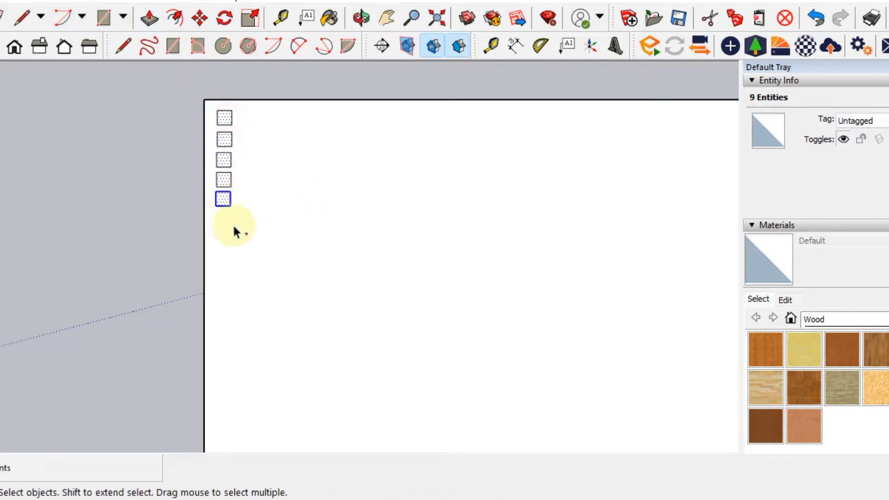
key(ctrl+v)
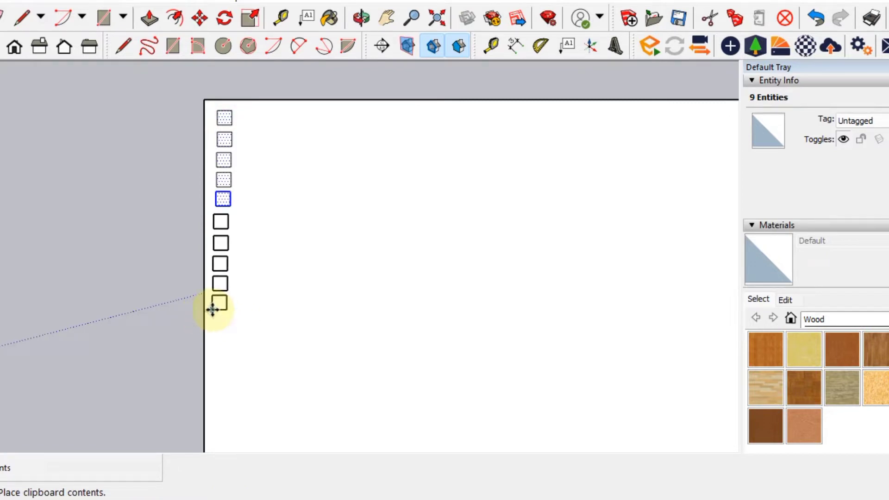
click(214, 308)
scroll(272, 288, down, 2)
scroll(234, 270, up, 2)
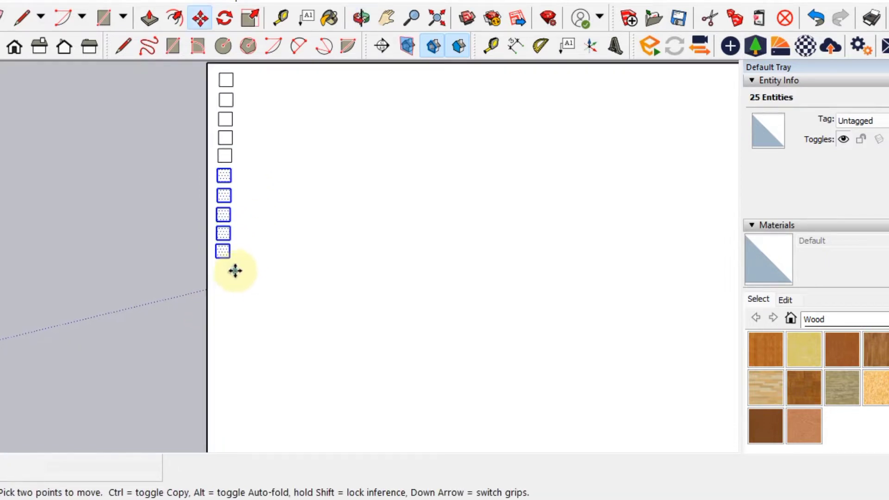
- Select all ten squares and paste a copy below, giving twenty
key(space)
shift+click(225, 156)
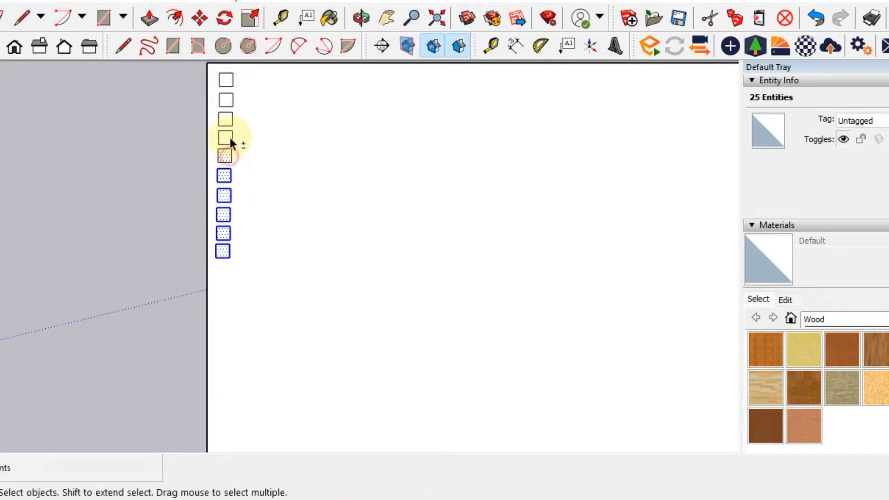
shift+click(225, 81)
scroll(240, 271, down, 1)
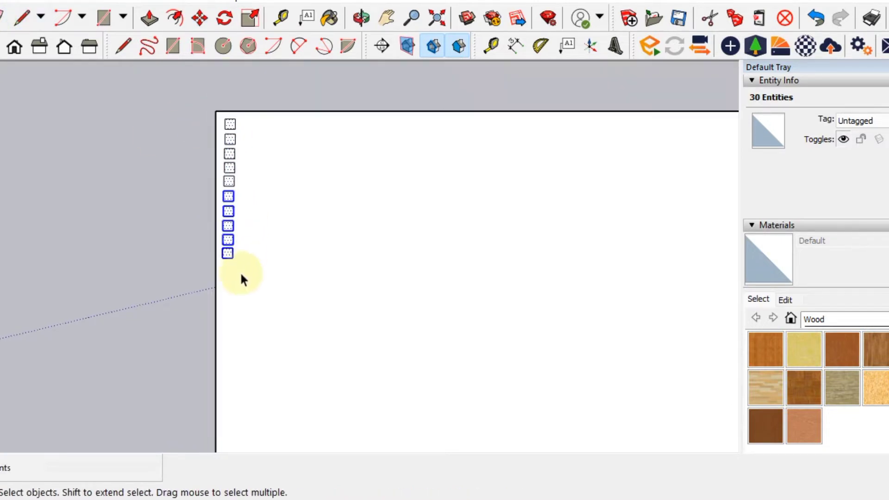
key(ctrl+c)
key(ctrl+v)
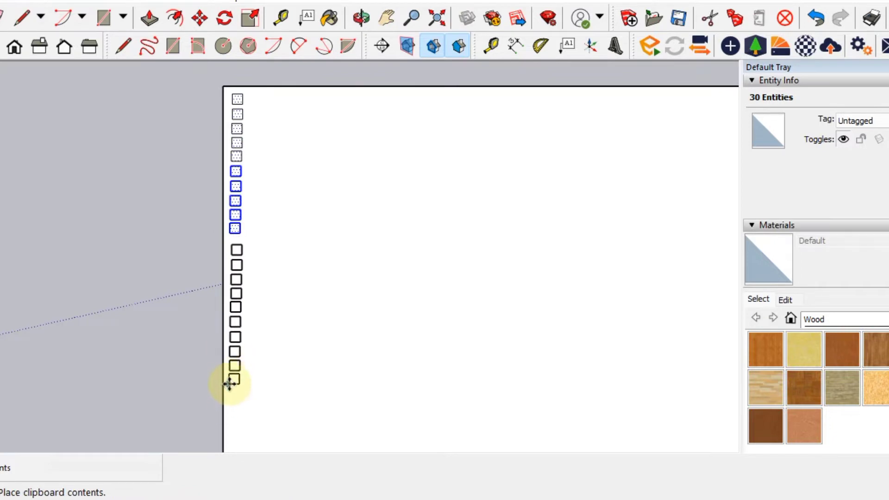
click(228, 379)
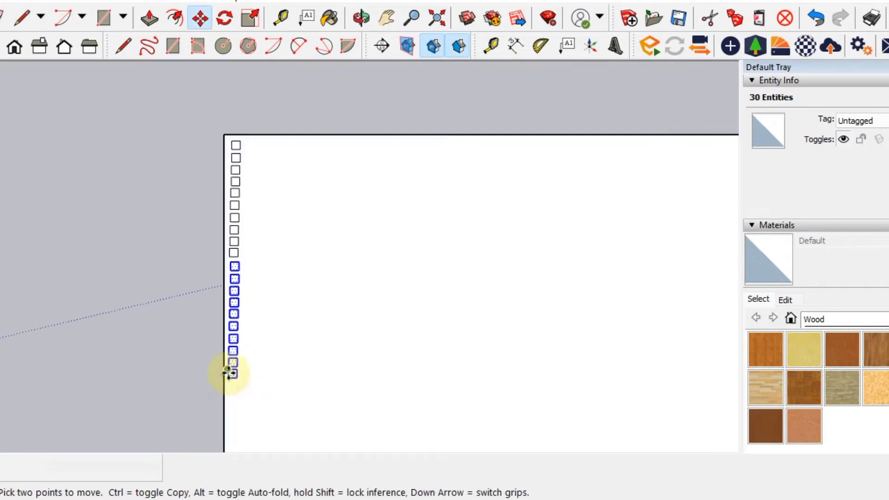
scroll(233, 337, down, 1)
- Paste a copy of the twenty-square column
key(space)
scroll(183, 242, up, 1)
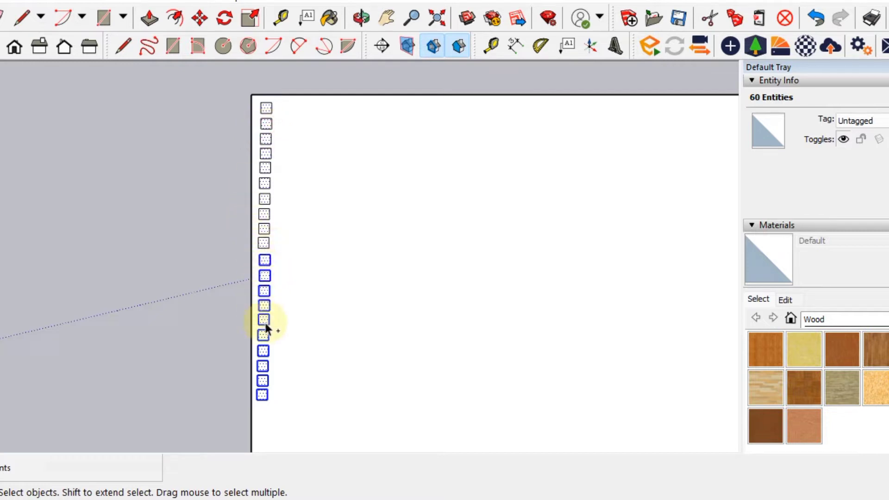
key(ctrl+v)
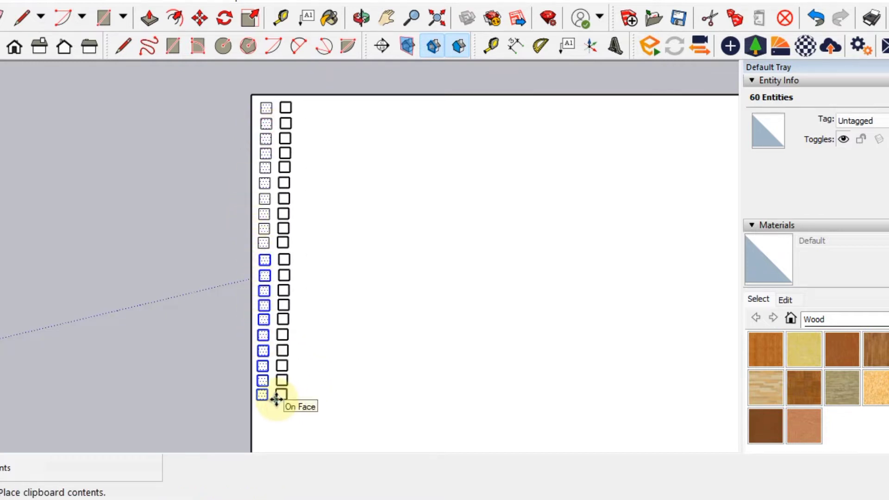
- Place eight pasted square columns side by side to the right of the first
click(276, 399)
key(ctrl+v)
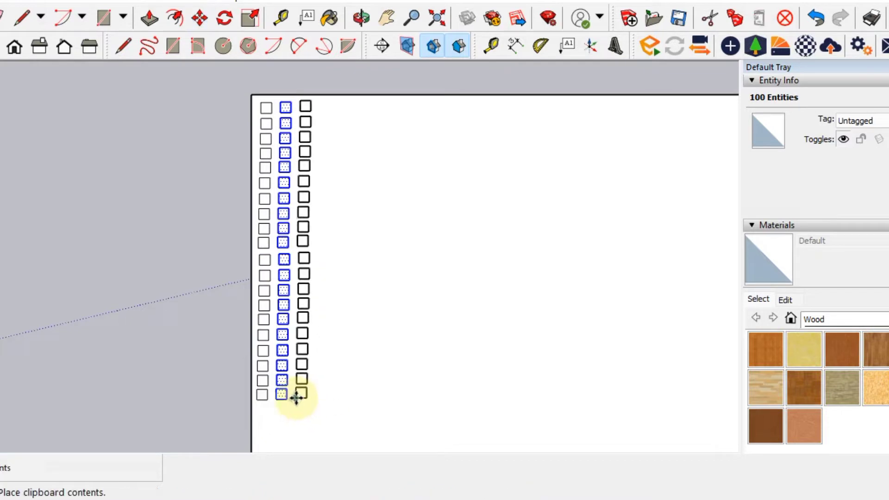
click(296, 397)
key(ctrl+v)
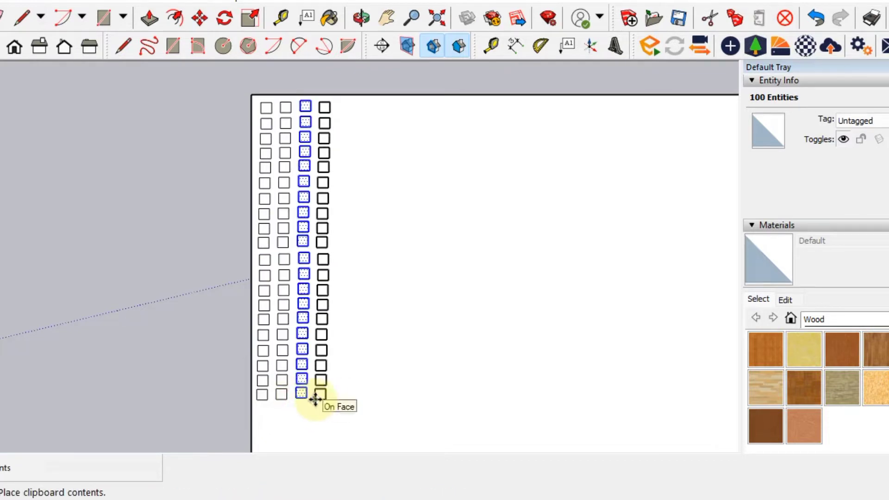
click(315, 399)
key(ctrl+v)
click(330, 398)
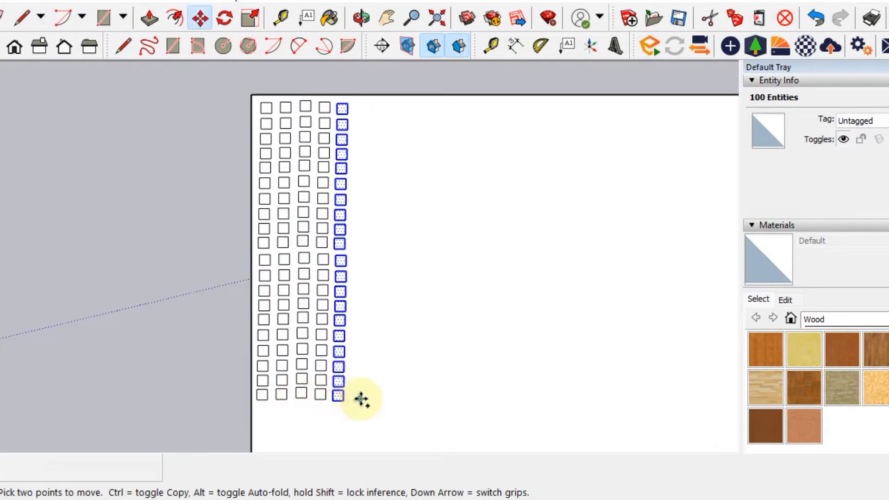
key(ctrl+v)
click(348, 399)
key(ctrl+v)
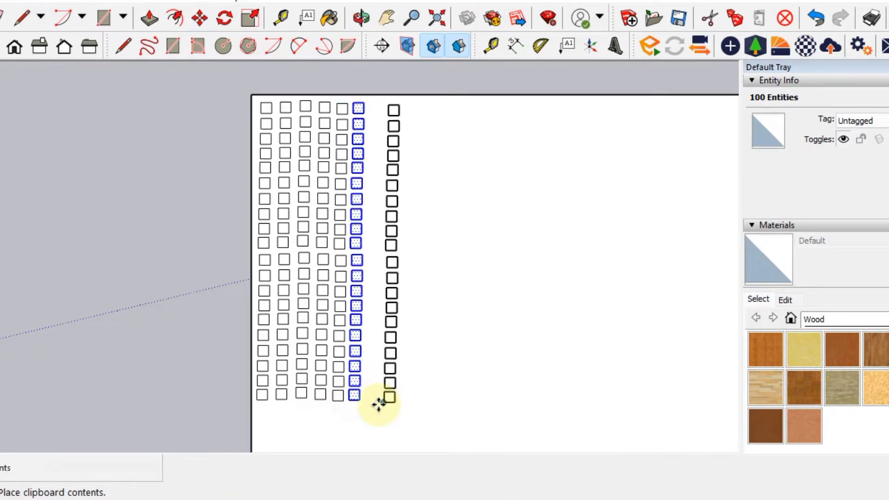
click(365, 395)
key(ctrl+v)
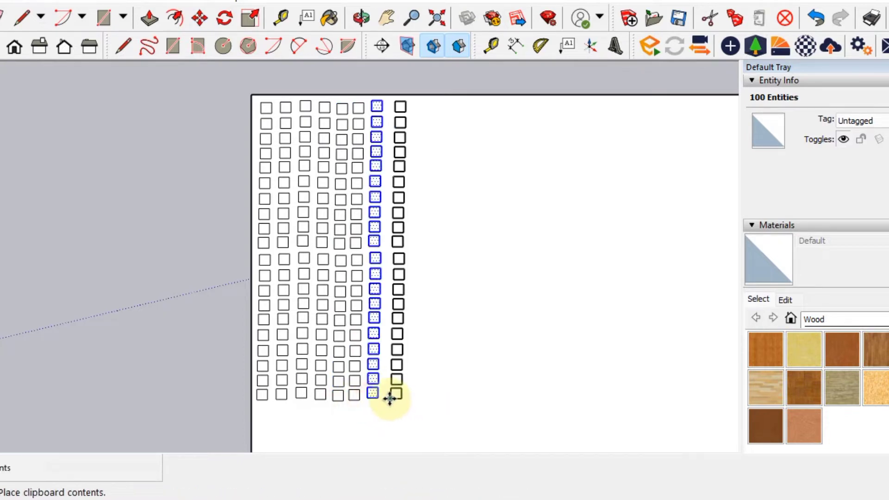
click(401, 388)
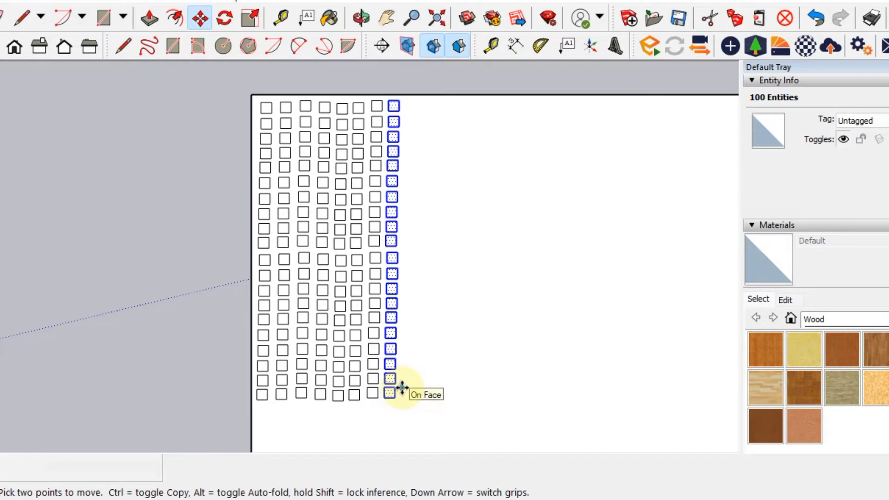
key(ctrl+v)
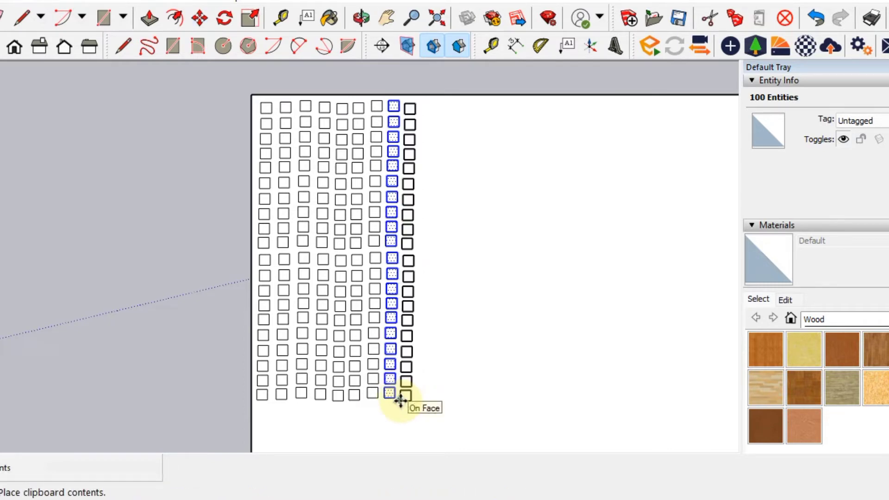
click(401, 396)
- Add six further columns to the right, then cancel the last pending paste
key(ctrl+v)
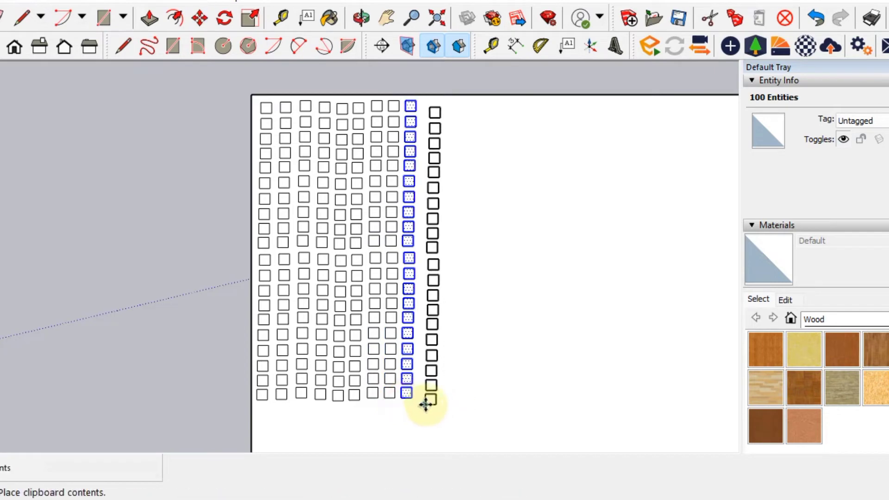
click(436, 397)
key(ctrl+v)
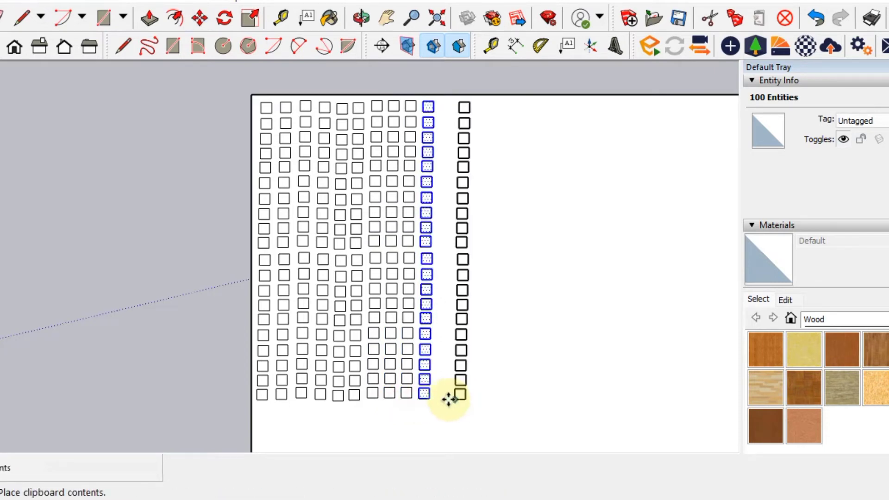
click(436, 397)
key(ctrl+v)
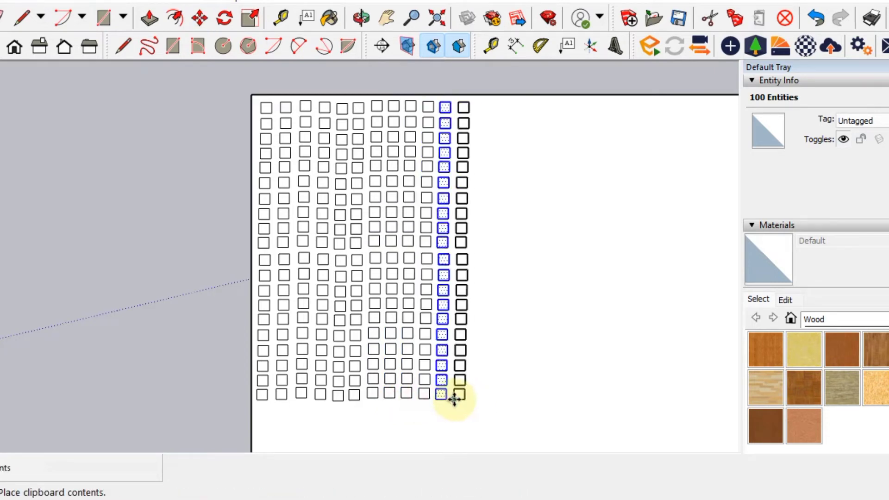
click(452, 396)
key(ctrl+v)
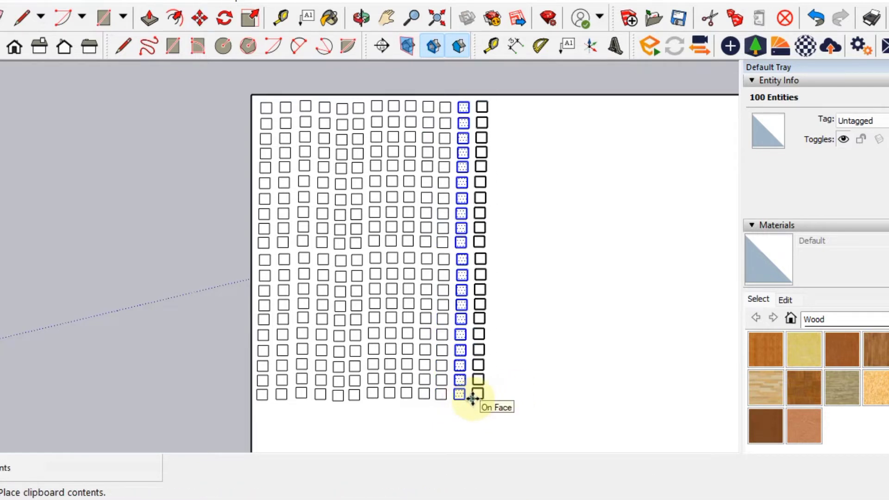
click(475, 396)
key(ctrl+v)
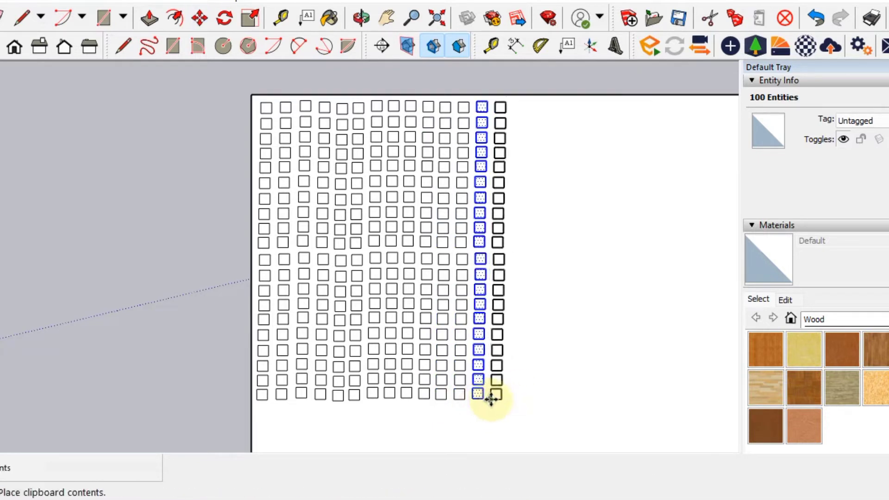
click(489, 398)
key(ctrl+v)
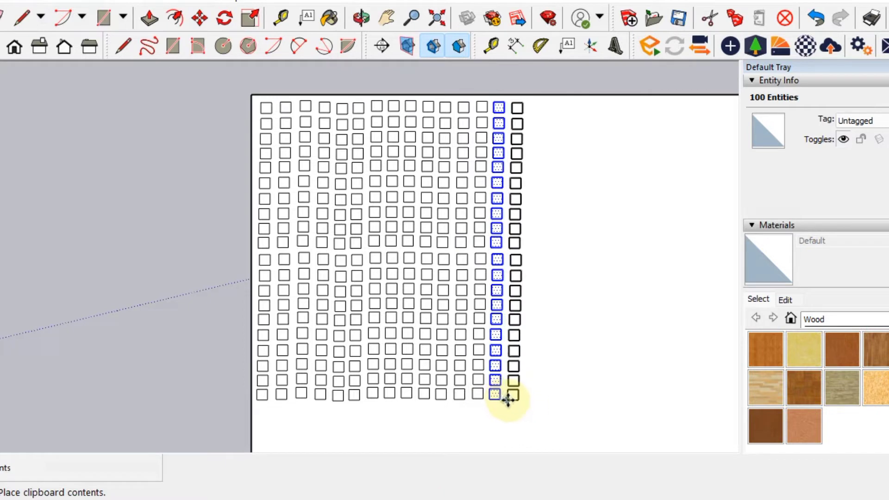
click(508, 399)
key(ctrl+v)
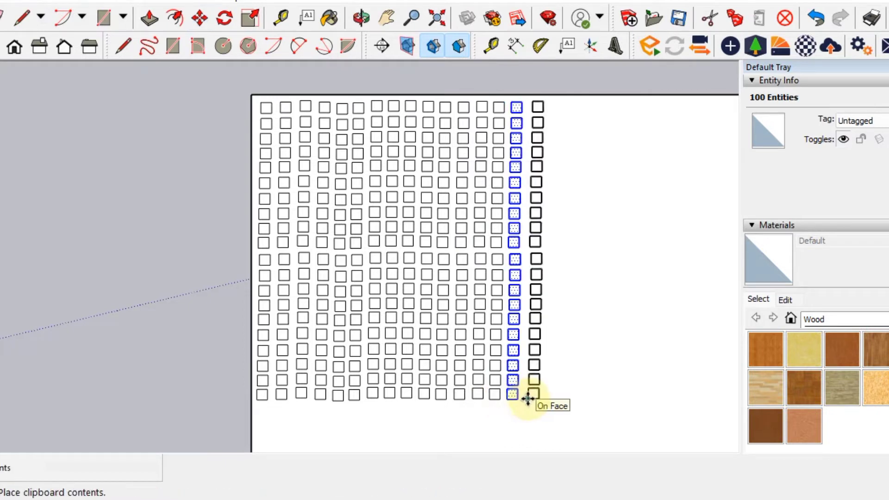
key(Escape)
- Pan to the grid's right edge and place five more square columns there
shift+middle_drag(514, 392, 389, 407)
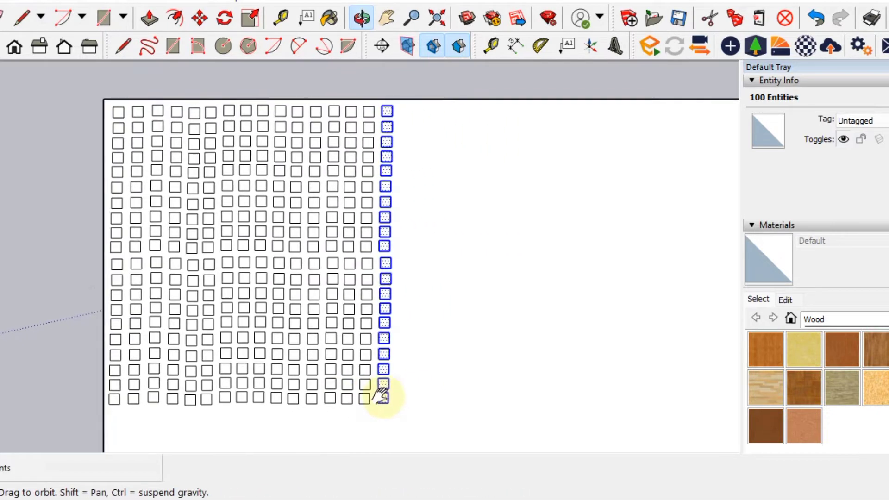
key(ctrl+v)
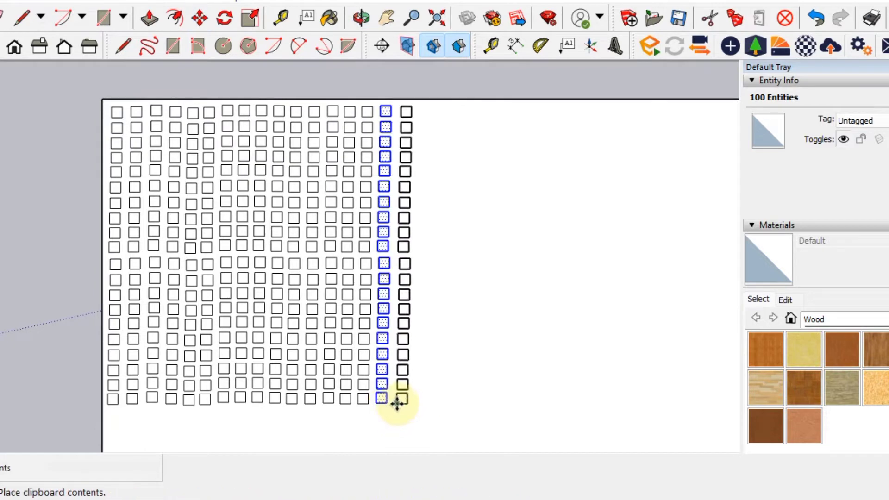
click(395, 404)
key(ctrl+v)
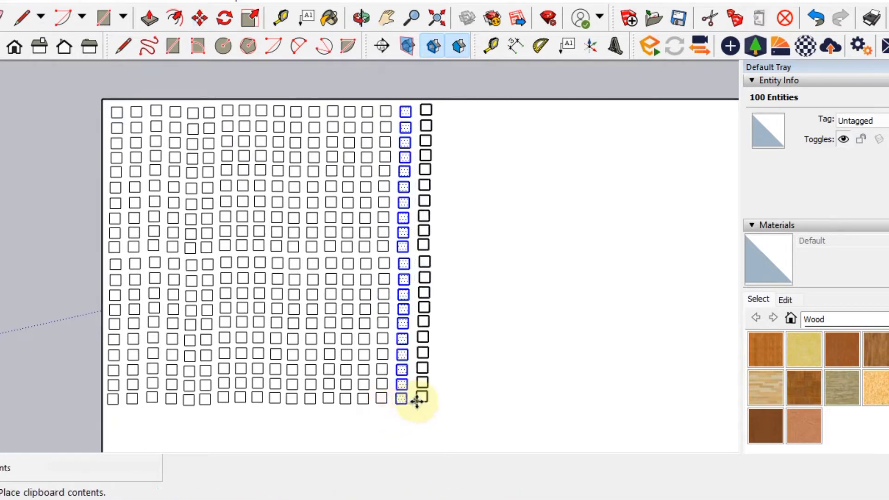
click(416, 402)
key(ctrl+v)
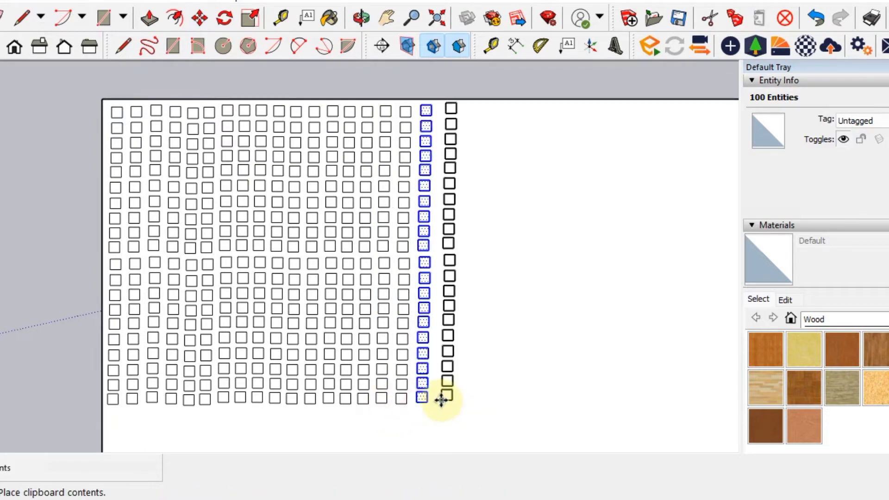
click(437, 401)
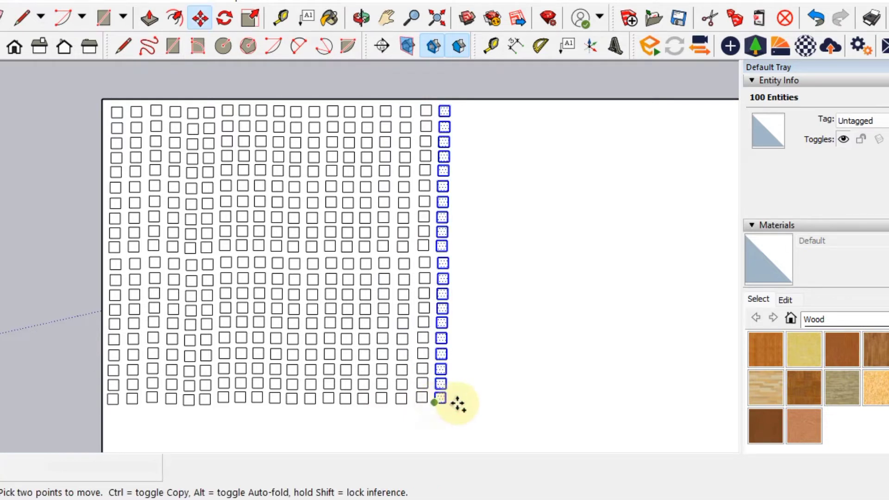
key(ctrl+v)
click(453, 403)
key(ctrl+v)
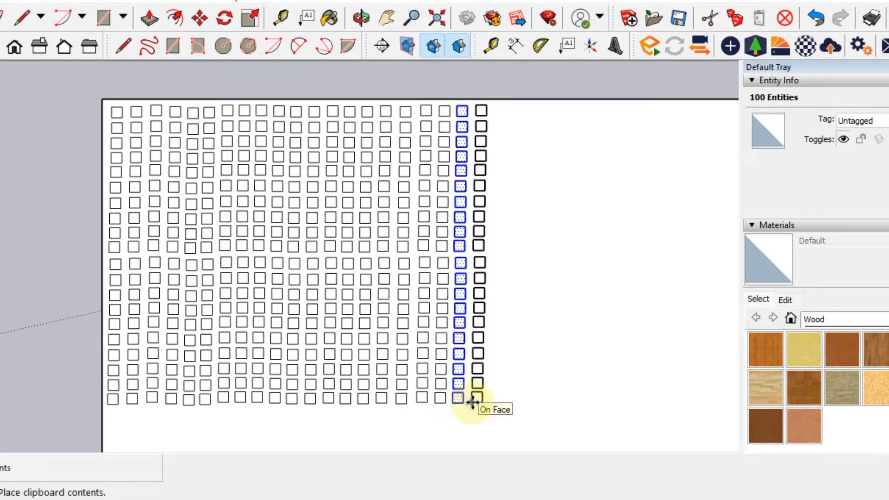
click(472, 401)
- Place six more columns at the right, widening the grid to about two dozen
key(ctrl+v)
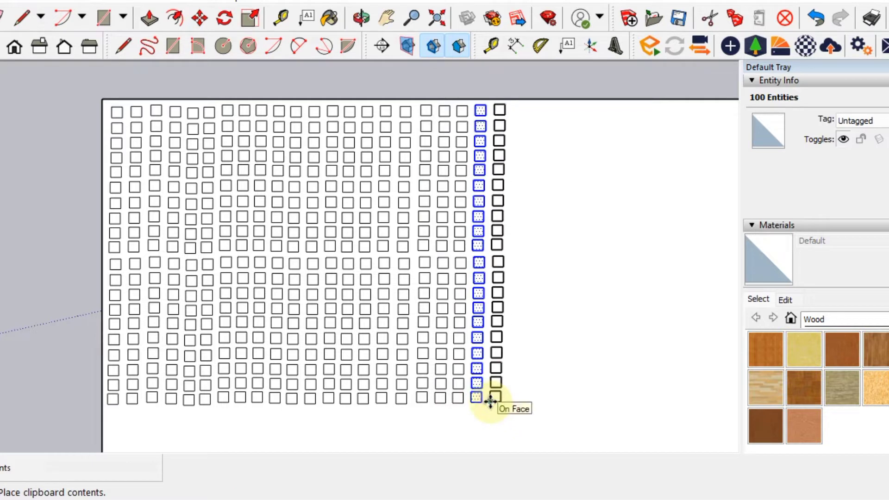
click(490, 401)
key(ctrl+v)
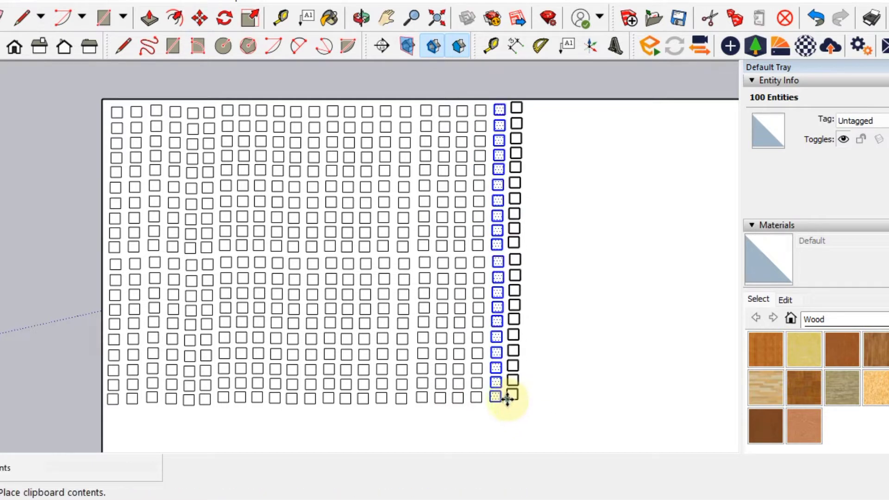
click(511, 399)
key(ctrl+v)
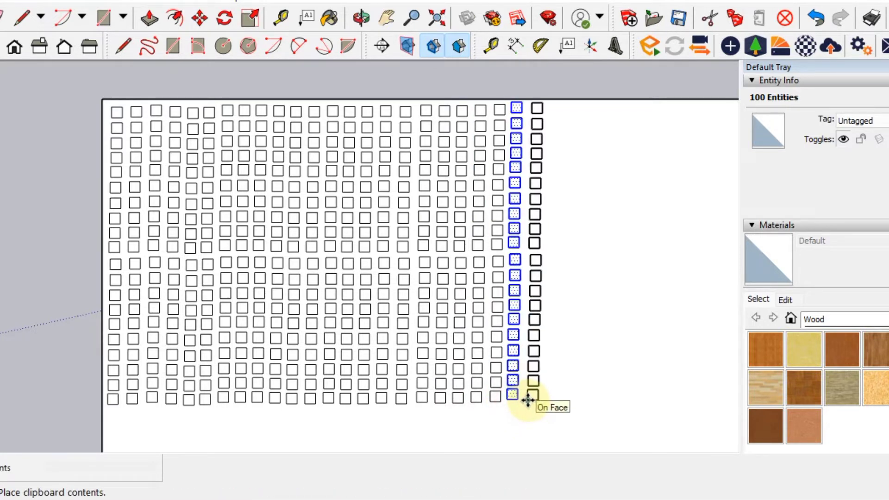
click(526, 399)
key(ctrl+v)
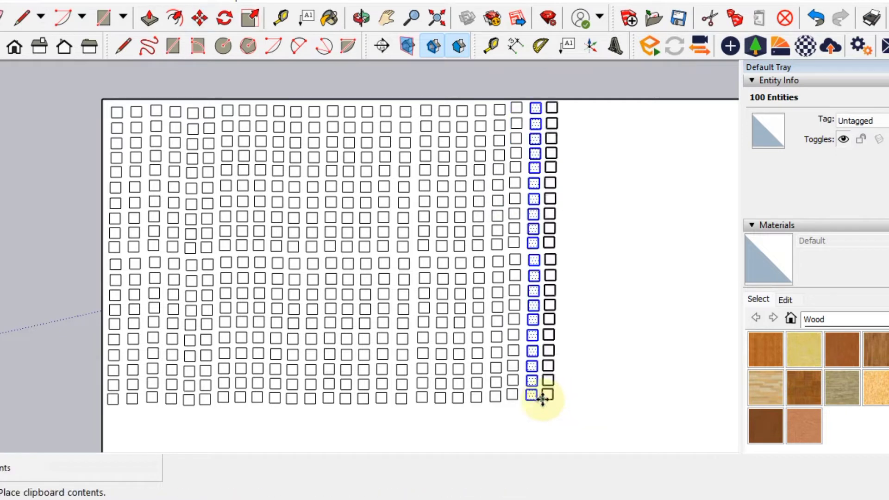
click(546, 398)
key(ctrl+v)
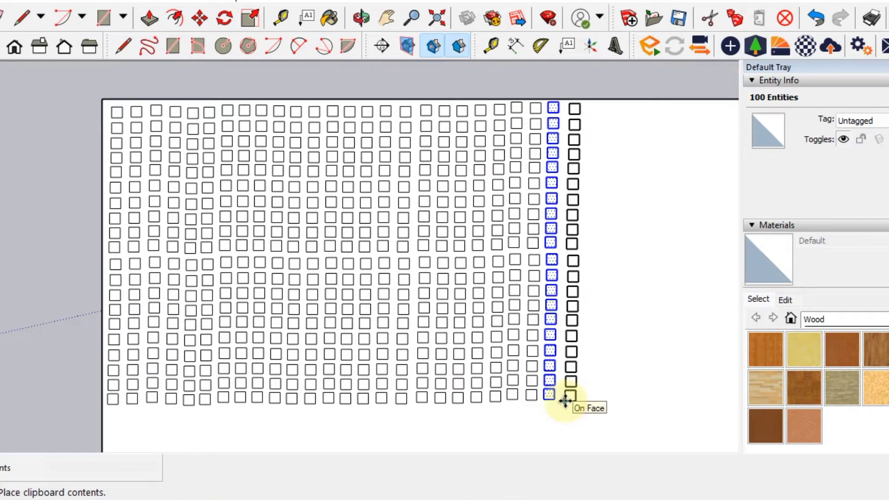
click(562, 399)
key(ctrl+v)
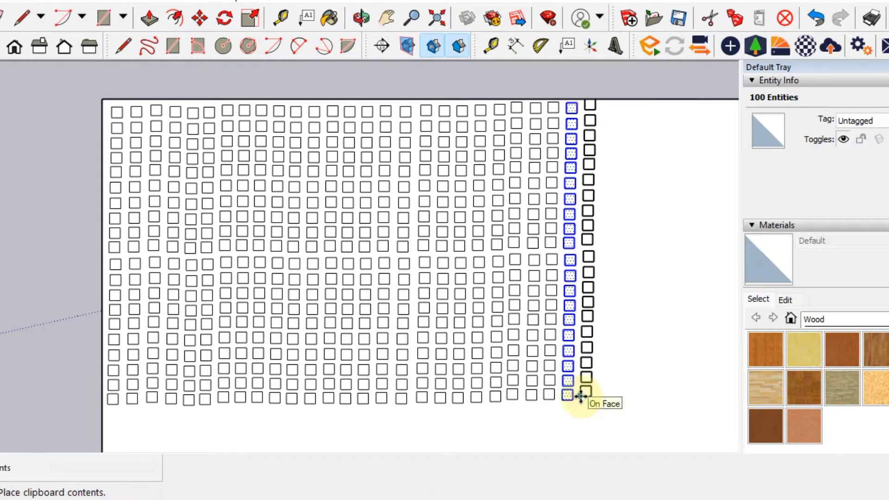
click(581, 396)
scroll(581, 396, down, 1)
- Paste eleven more copies of the square column side by side across the grid
mouse_move(582, 395)
shift+middle_down()
mouse_move(361, 398)
mouse_move(331, 439)
shift+middle_up()
scroll(369, 407, up, 2)
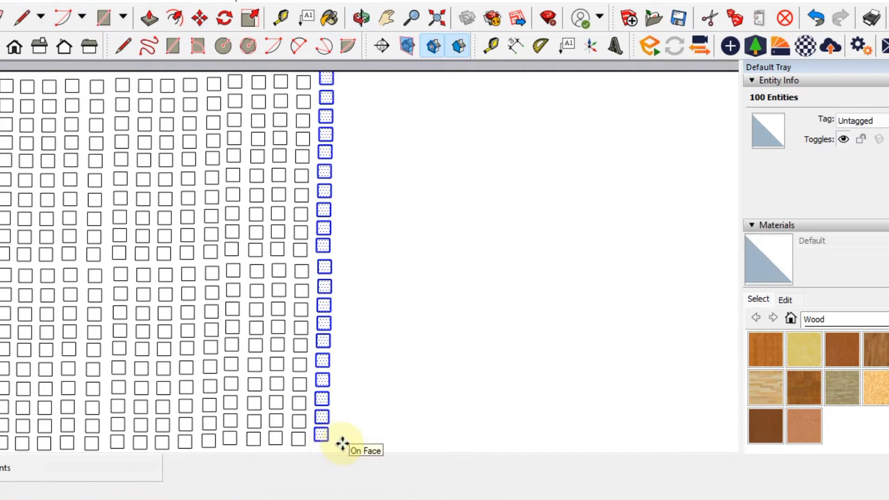
key(ctrl+v)
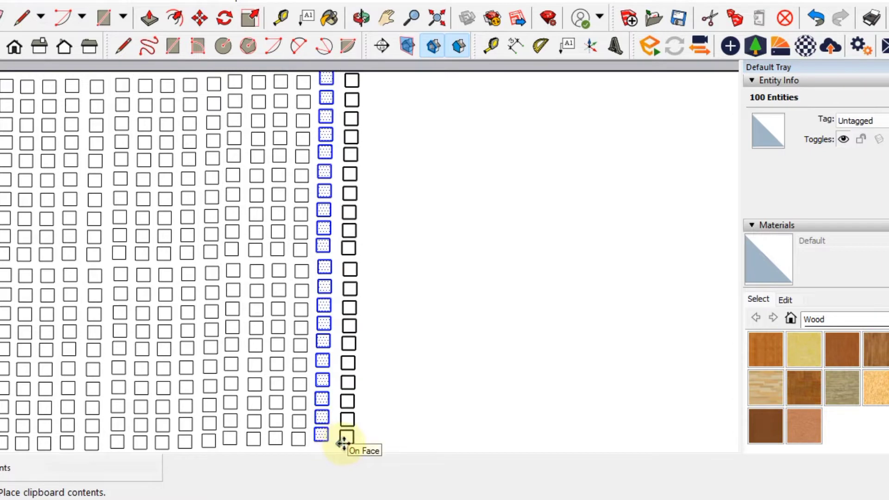
click(343, 444)
key(ctrl+v)
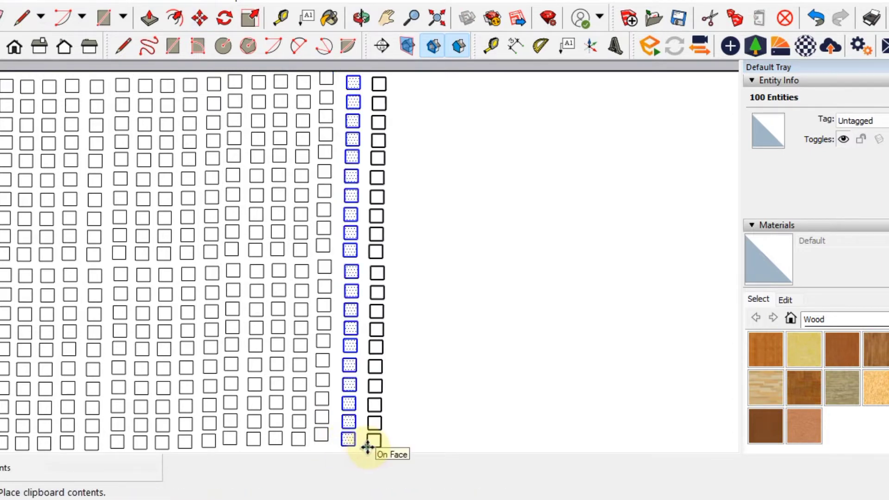
click(389, 446)
key(ctrl+v)
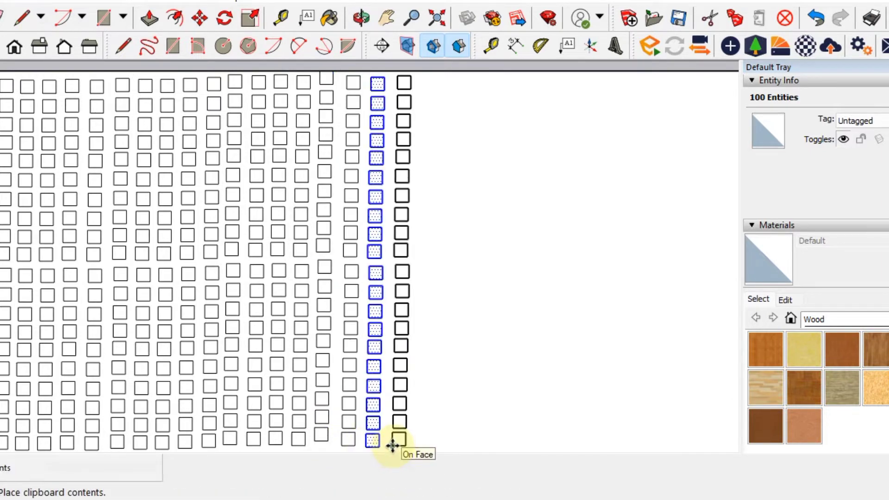
click(415, 445)
key(ctrl+v)
click(420, 445)
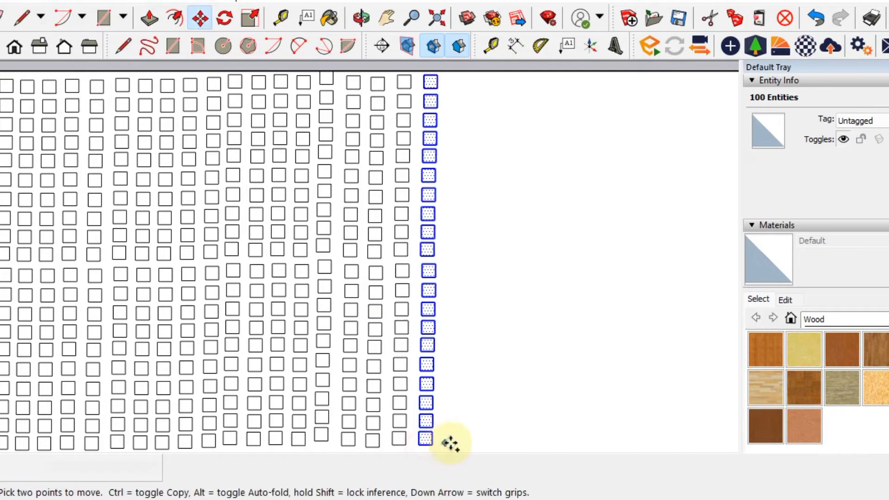
key(ctrl+v)
click(447, 444)
key(ctrl+v)
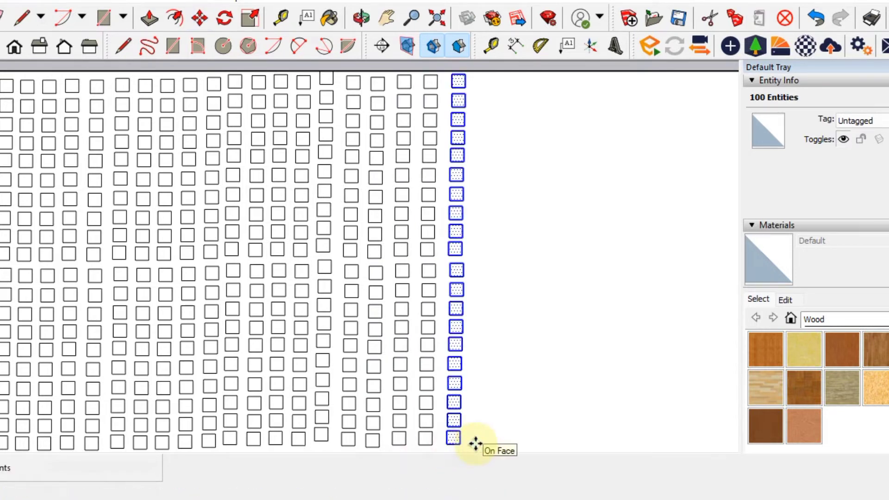
click(469, 444)
key(ctrl+v)
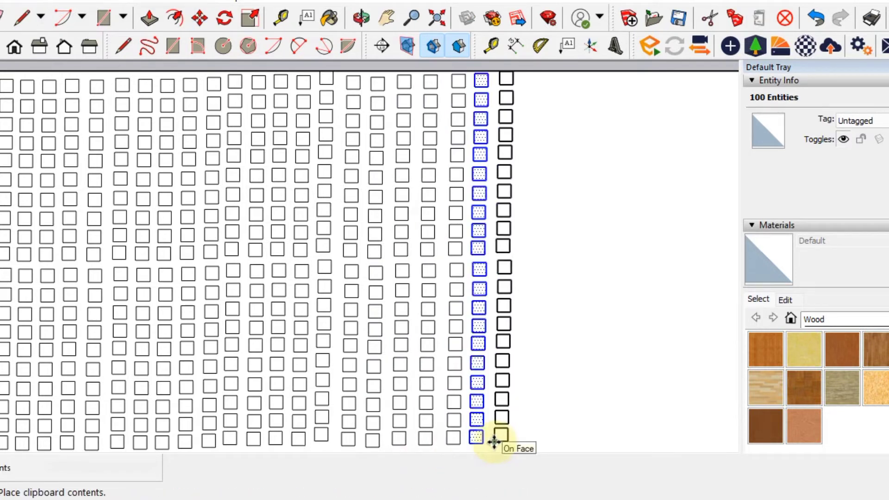
click(492, 445)
key(ctrl+v)
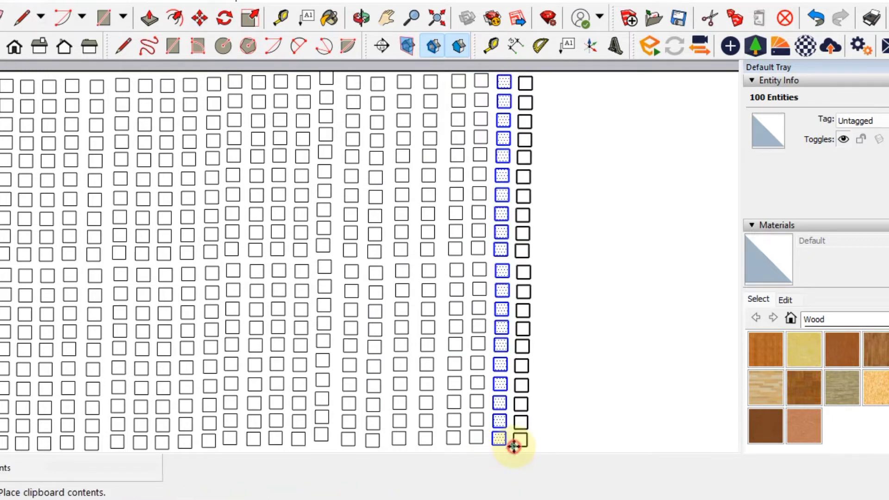
click(514, 445)
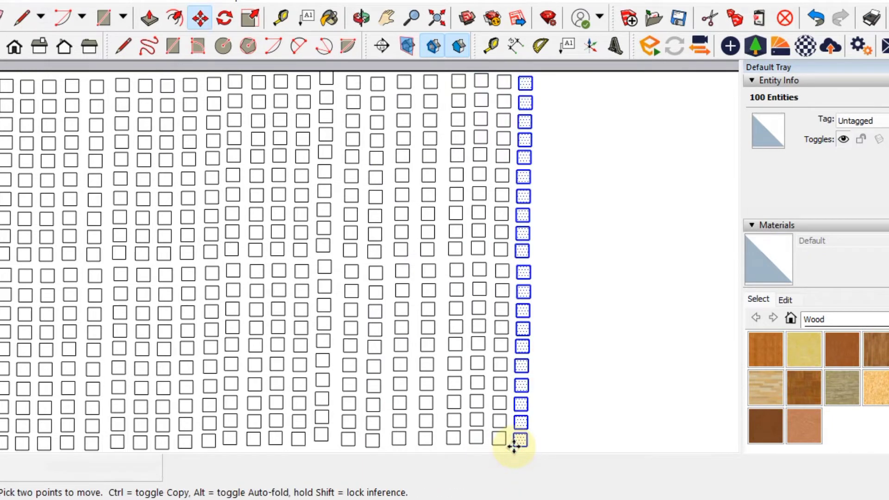
key(ctrl+v)
click(539, 443)
key(ctrl+v)
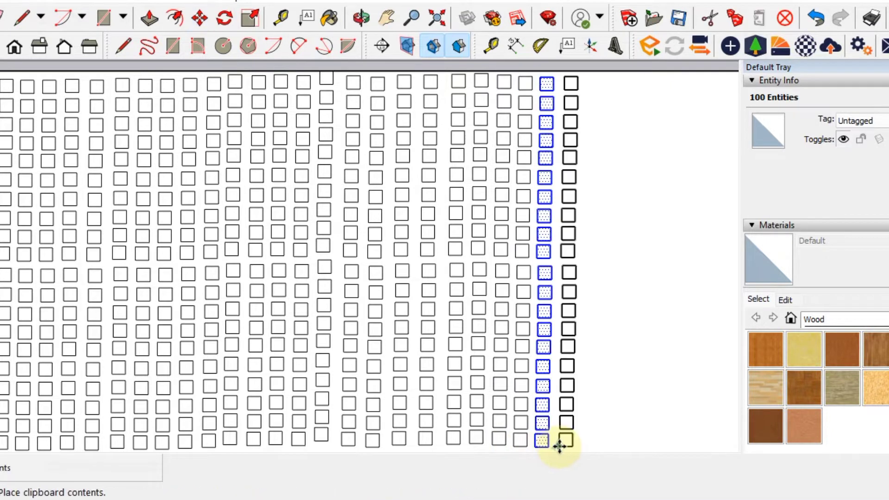
click(562, 445)
key(ctrl+v)
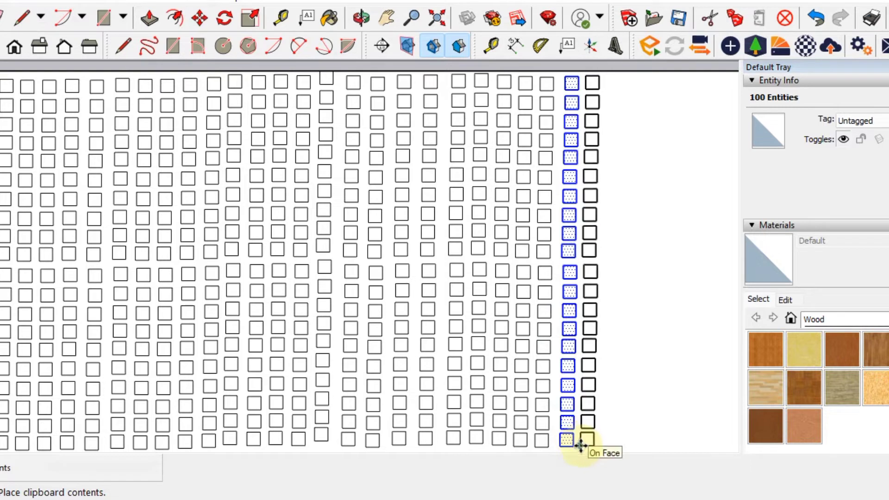
click(585, 444)
- Keep pasting square columns until the grid reaches the panel's right edge
shift+middle_drag(522, 432, 520, 431)
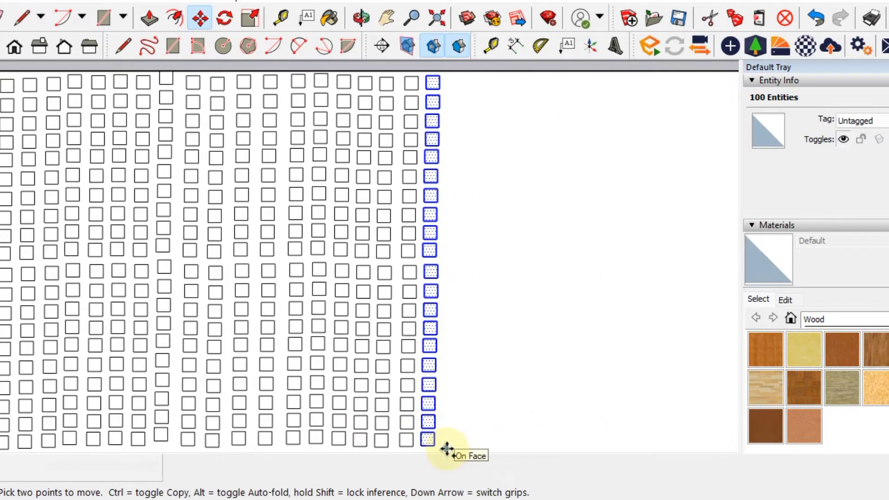
key(ctrl+v)
click(445, 445)
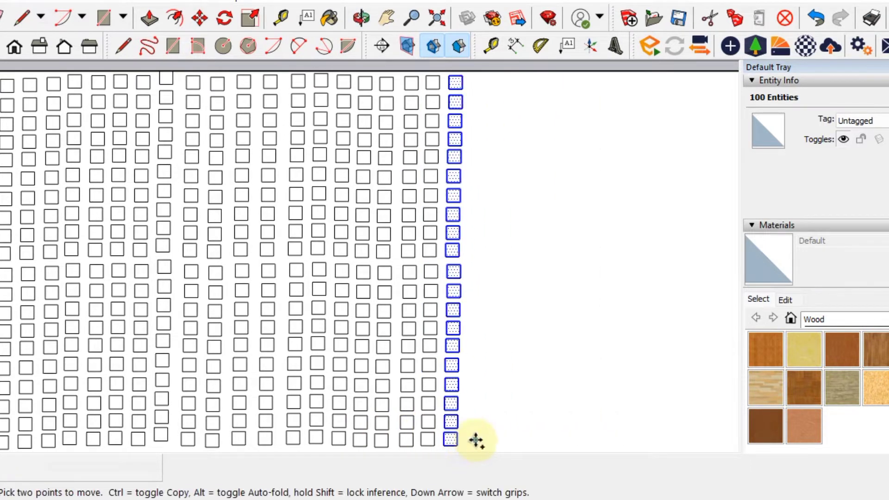
key(ctrl+v)
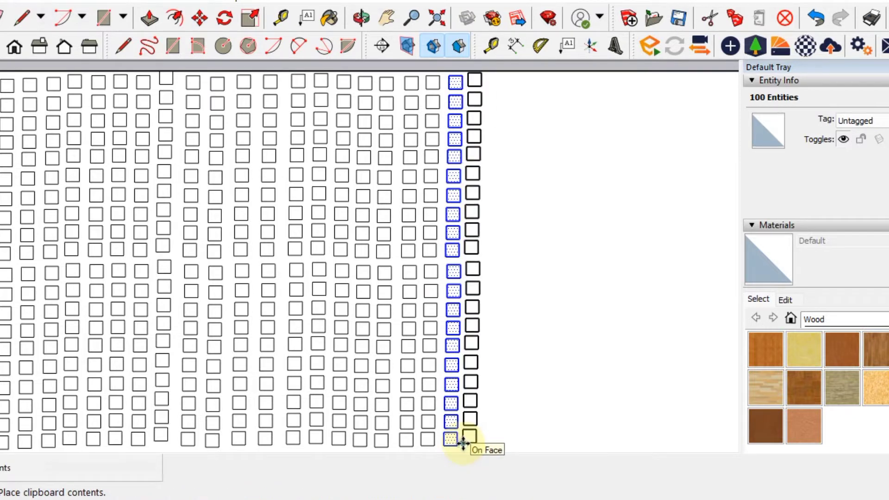
click(480, 445)
key(m)
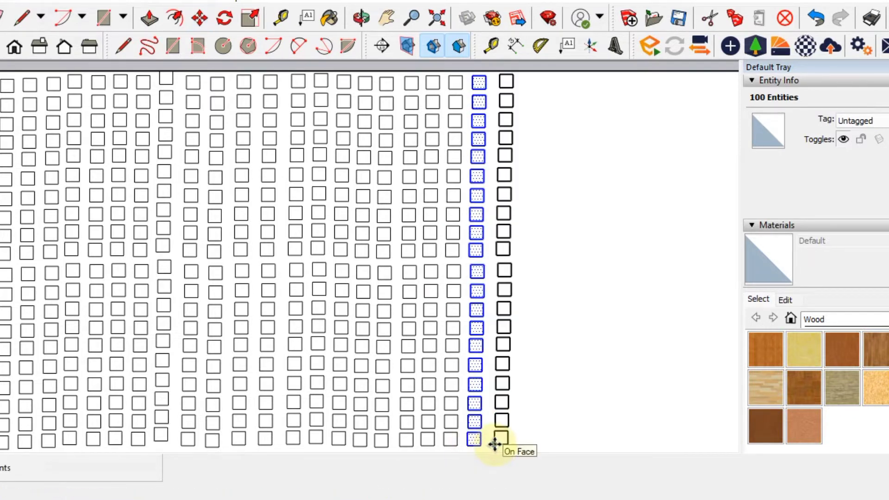
click(490, 444)
key(ctrl+v)
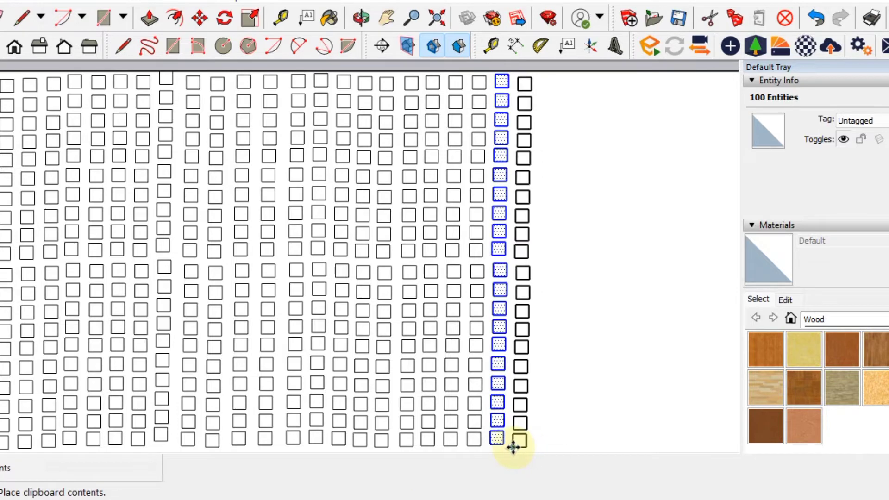
click(513, 446)
key(ctrl+v)
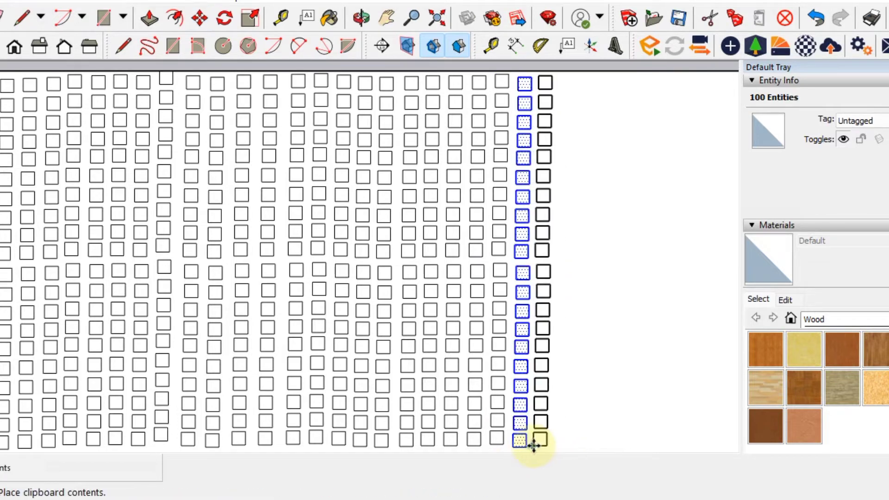
key(ctrl+v)
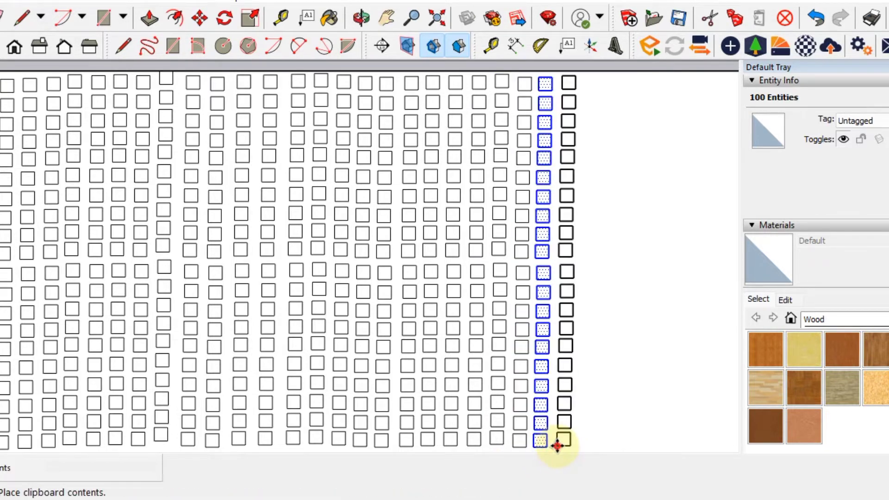
click(557, 446)
shift+middle_drag(589, 403, 446, 403)
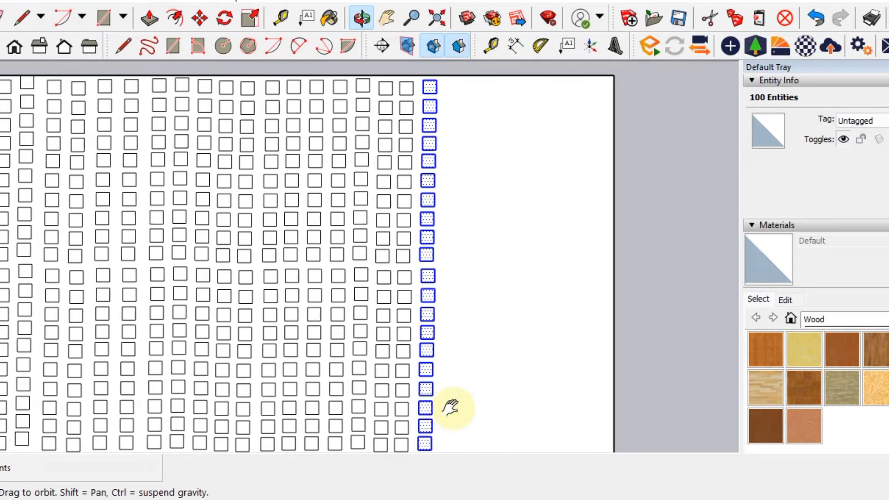
click(441, 445)
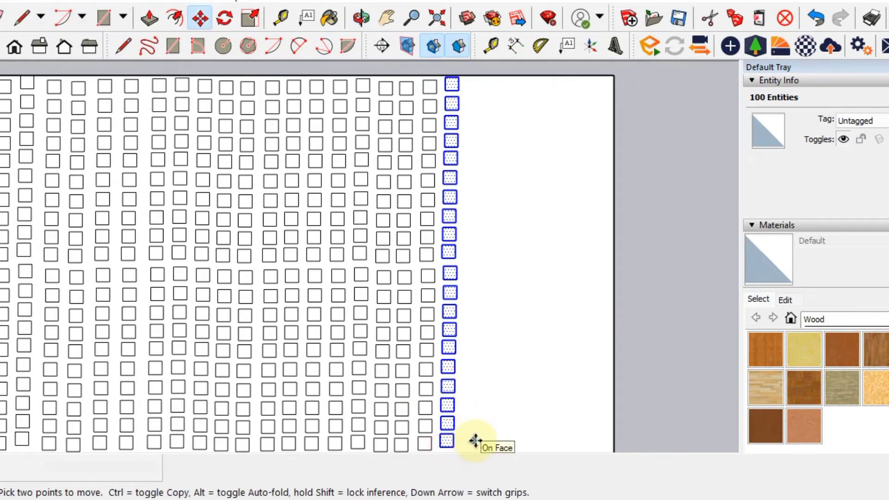
key(ctrl+v)
click(464, 450)
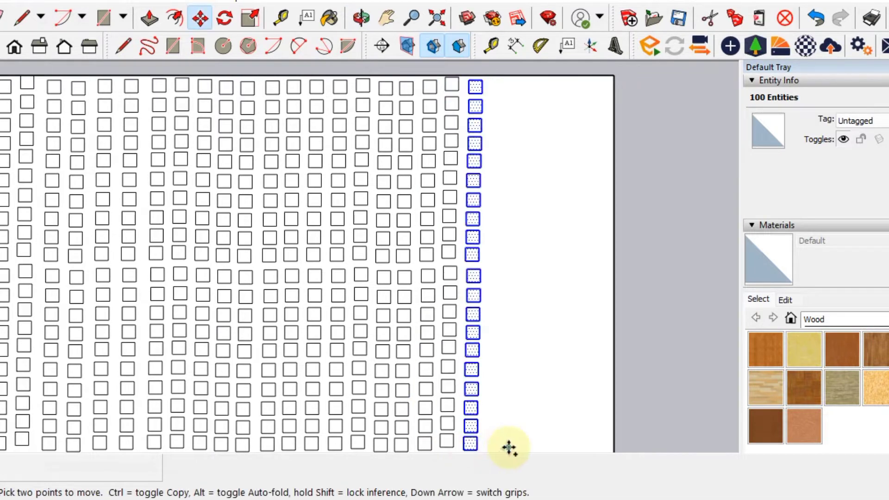
key(ctrl+v)
click(515, 446)
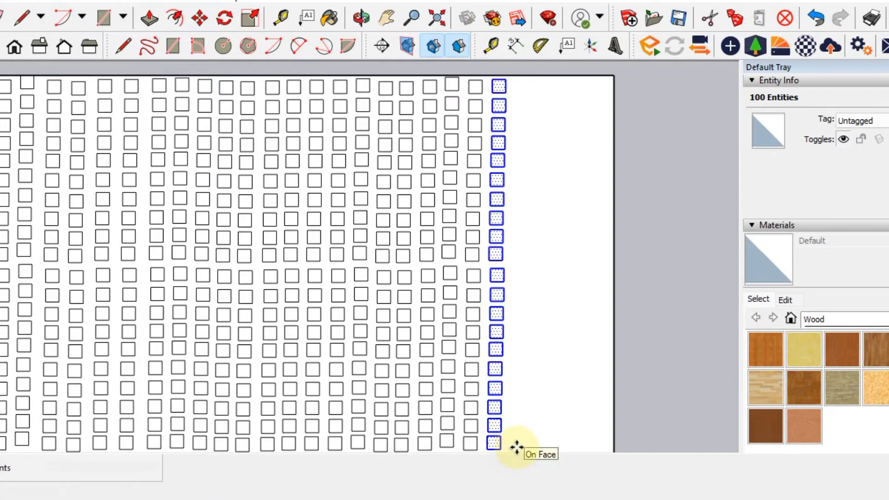
key(ctrl+v)
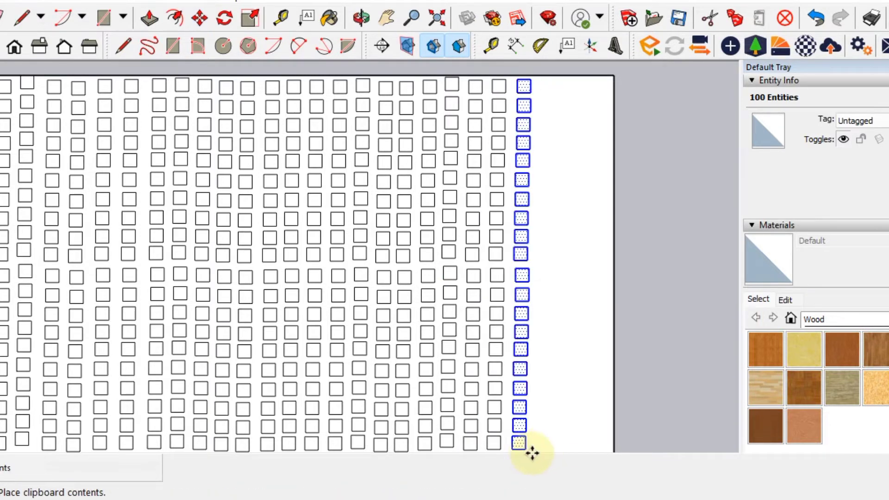
click(534, 450)
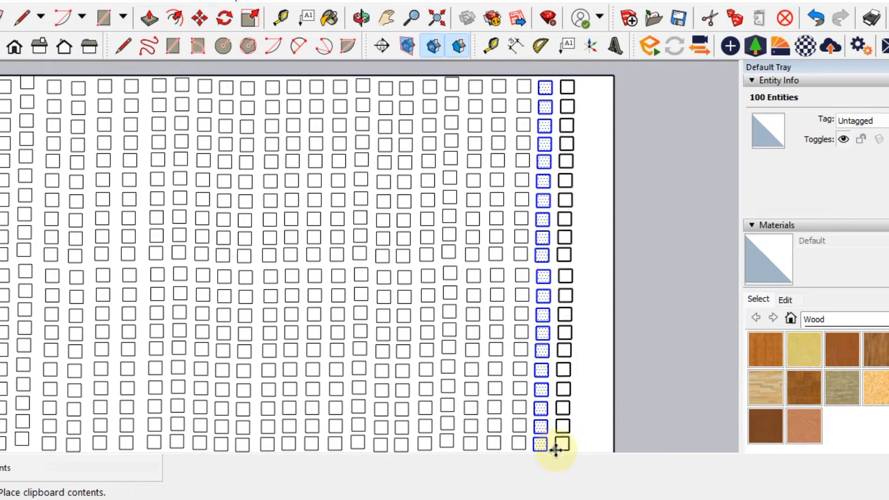
click(577, 450)
click(579, 448)
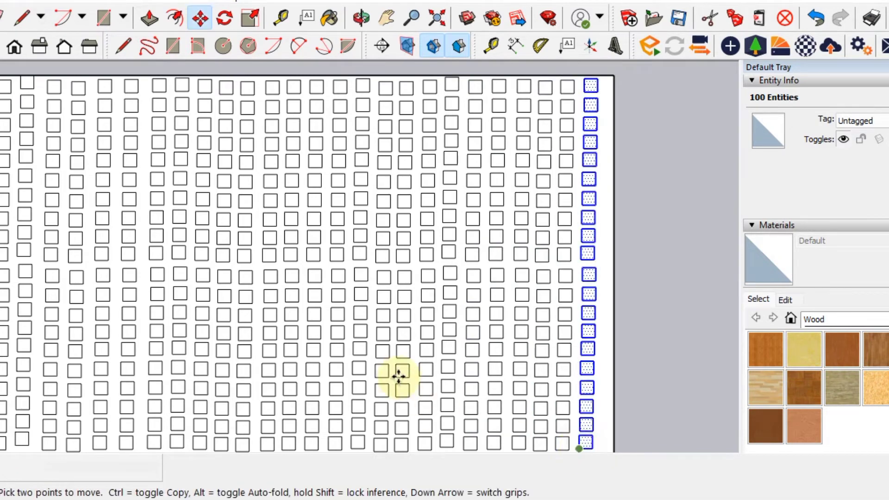
scroll(397, 374, down, 5)
- Orbit and zoom around the scene to frame the slab's near corner and thickness
middle_drag(352, 358, 209, 86)
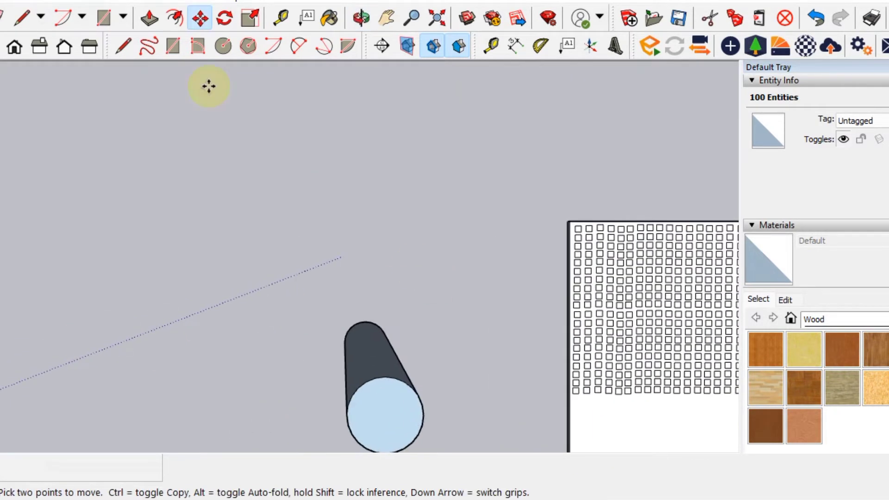
mouse_move(278, 208)
middle_down()
mouse_move(338, 230)
mouse_move(271, 245)
middle_up()
scroll(298, 241, down, 3)
scroll(271, 246, up, 1)
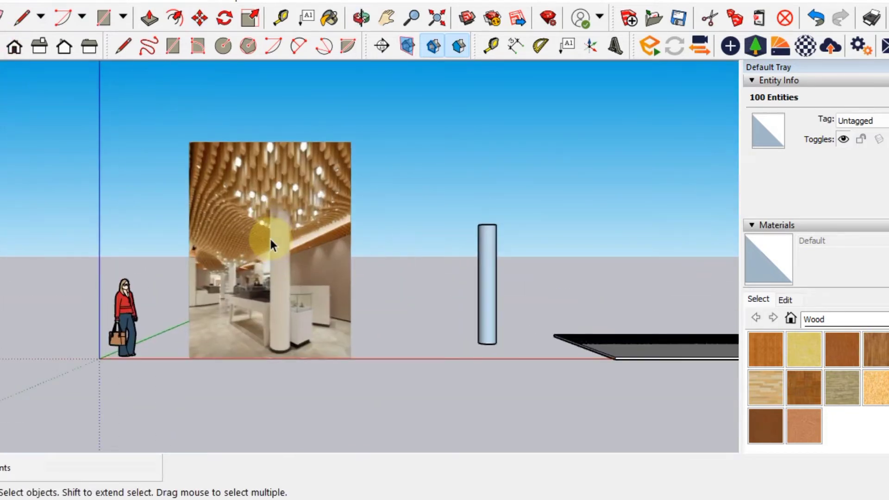
middle_drag(312, 216, 351, 332)
scroll(546, 274, up, 3)
mouse_move(546, 273)
middle_down()
mouse_move(340, 276)
mouse_move(366, 273)
middle_up()
click(532, 264)
scroll(515, 294, up, 3)
middle_drag(516, 293, 317, 258)
scroll(308, 254, up, 2)
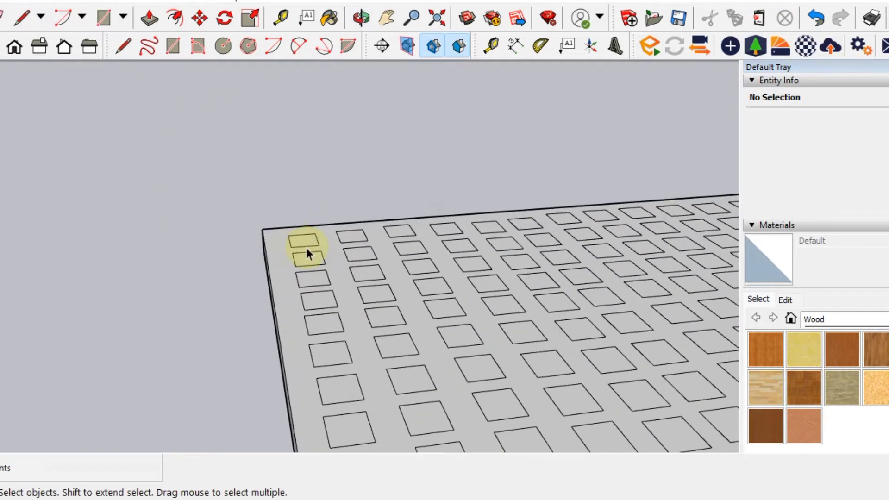
scroll(307, 254, down, 3)
middle_drag(415, 260, 274, 127)
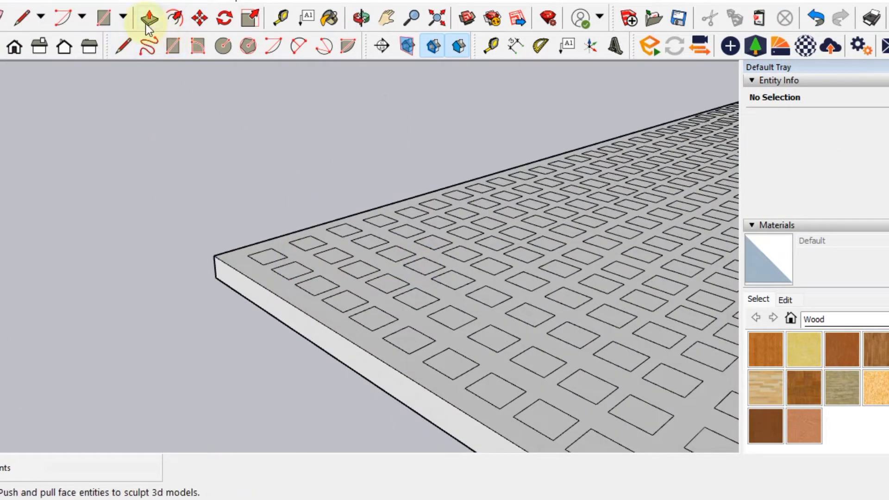
- Pull the corner square up into a slat, then repeat that height on about ten squares
click(262, 263)
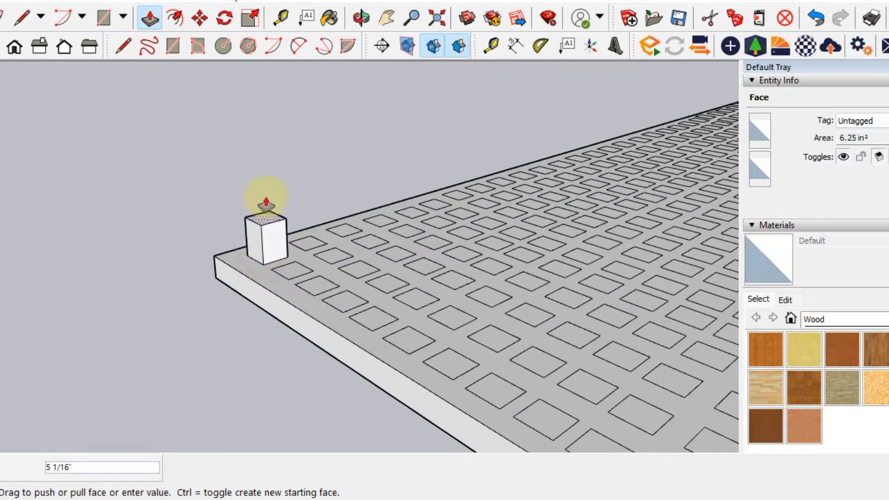
click(266, 123)
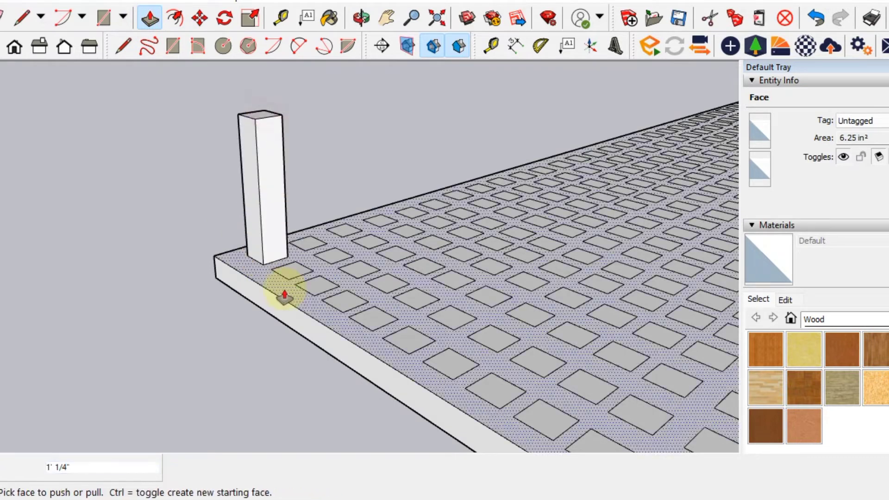
double_click(312, 283)
double_click(417, 271)
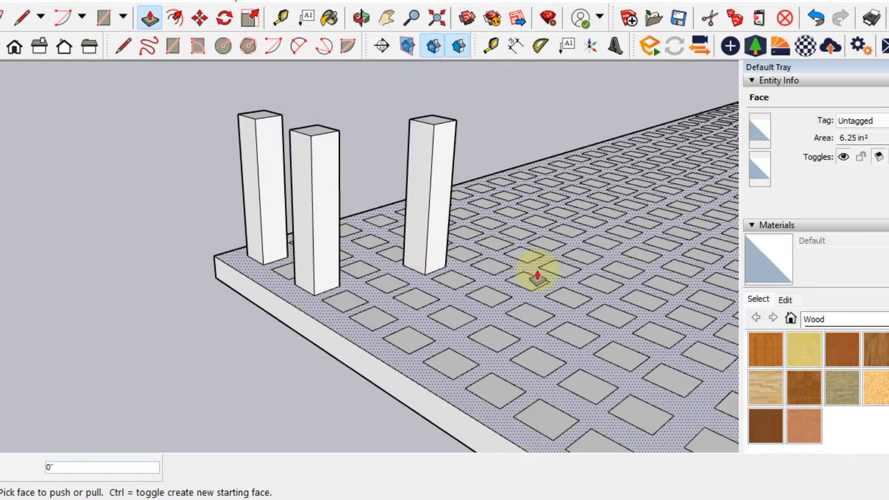
double_click(555, 272)
double_click(485, 342)
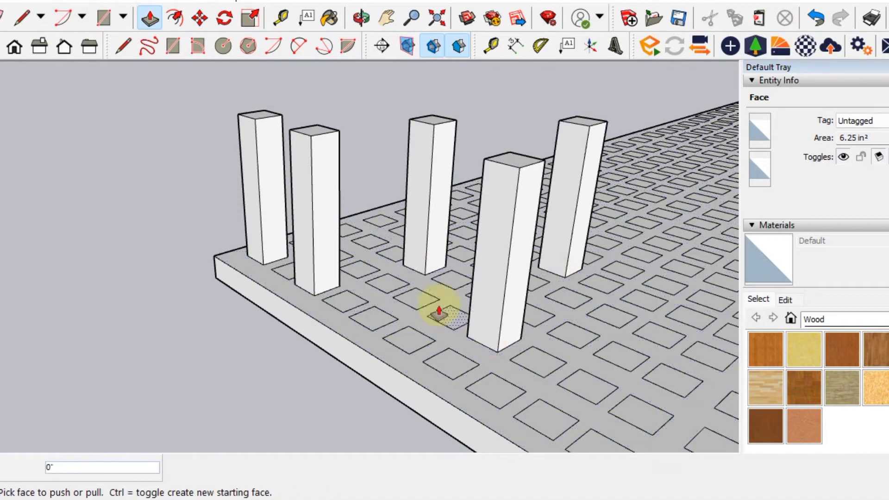
double_click(410, 300)
middle_drag(460, 366, 264, 294)
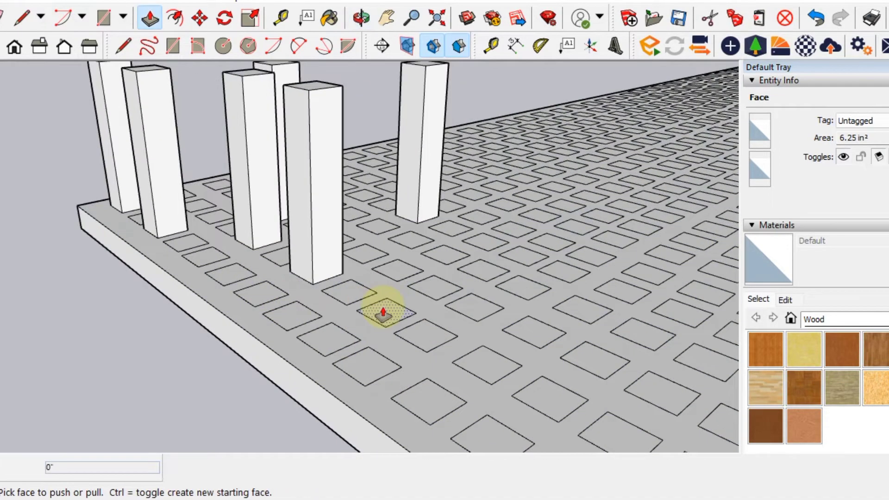
double_click(439, 289)
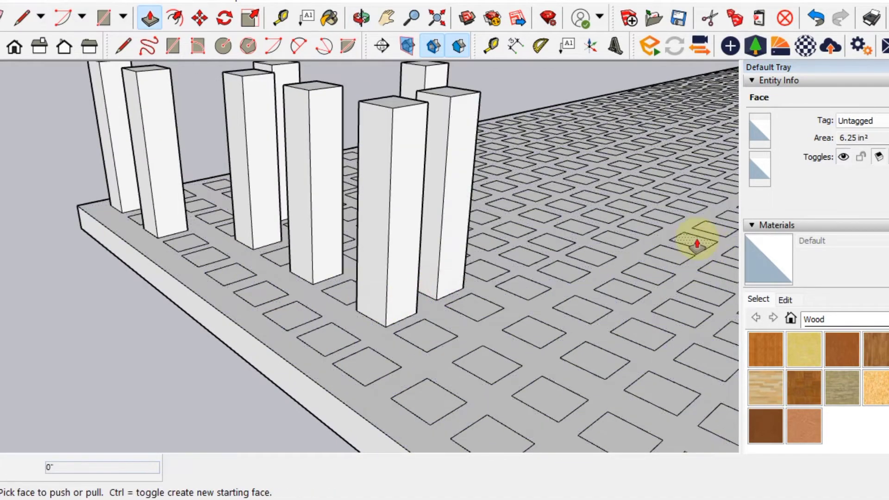
double_click(634, 229)
double_click(563, 154)
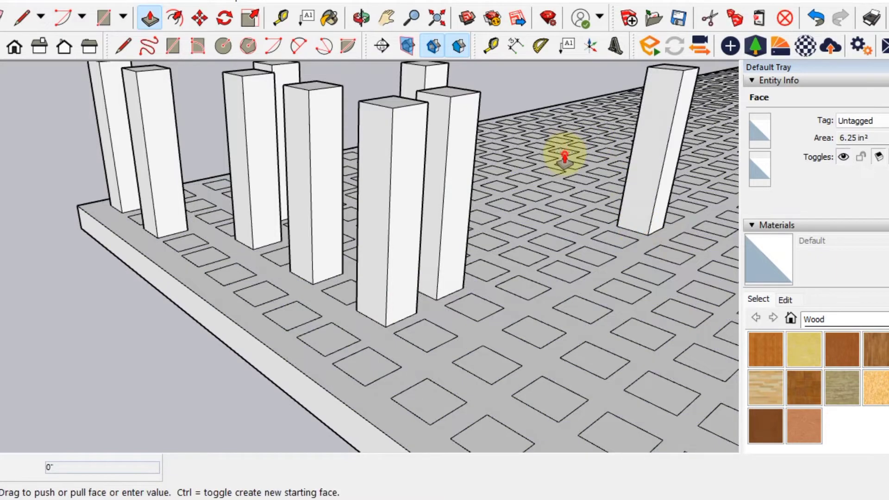
double_click(537, 198)
- Raise more squares across the centre, left and right of the slab to the same slat height
shift+middle_drag(537, 198, 348, 292)
double_click(391, 294)
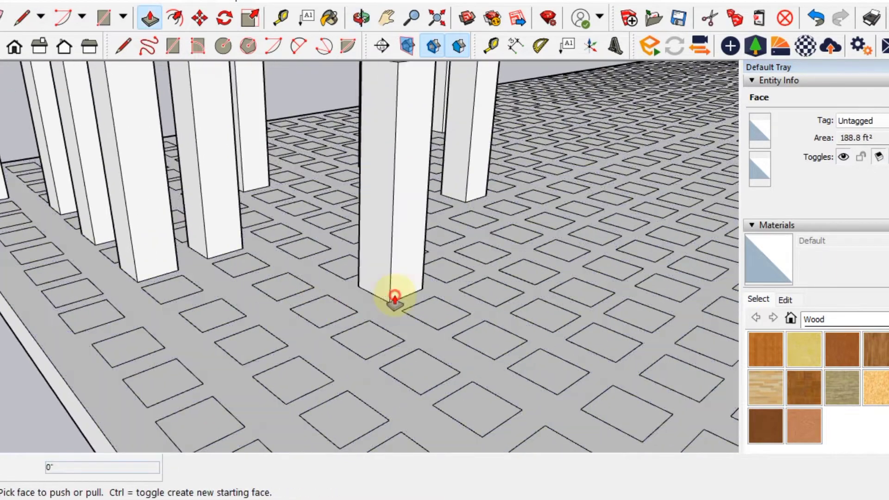
double_click(193, 419)
mouse_move(271, 417)
middle_down()
mouse_move(431, 258)
mouse_move(431, 244)
middle_up()
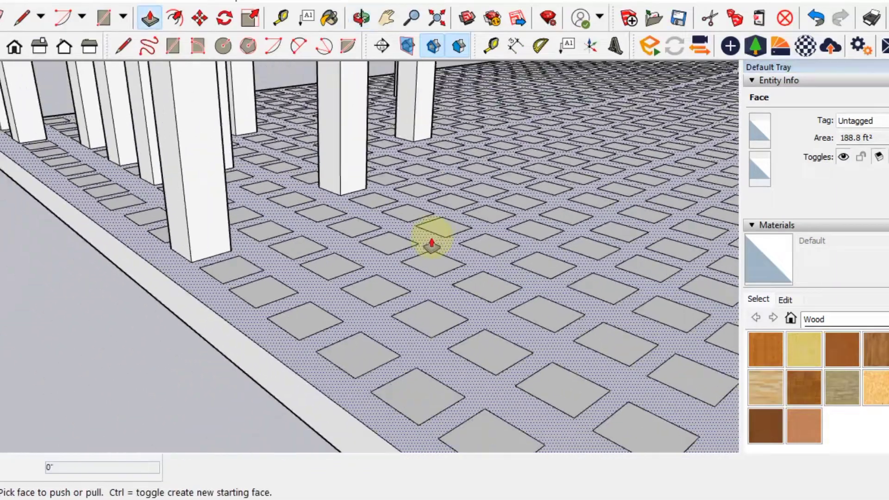
double_click(394, 296)
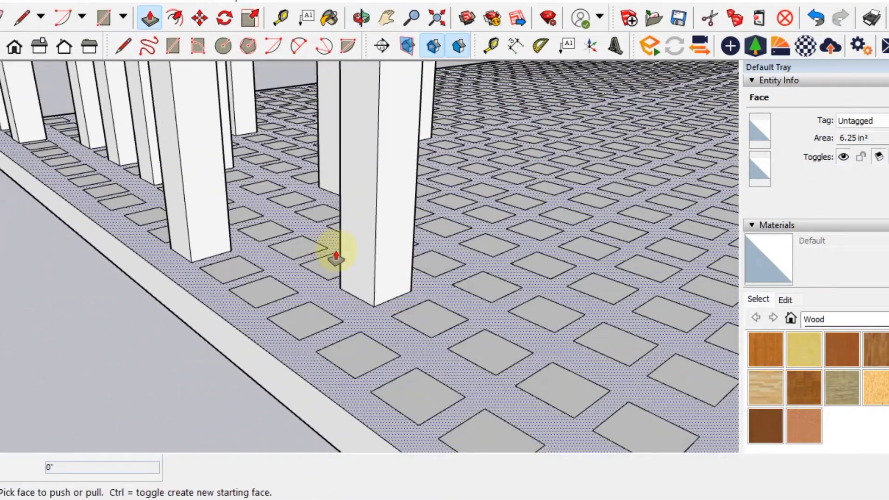
double_click(308, 246)
double_click(506, 210)
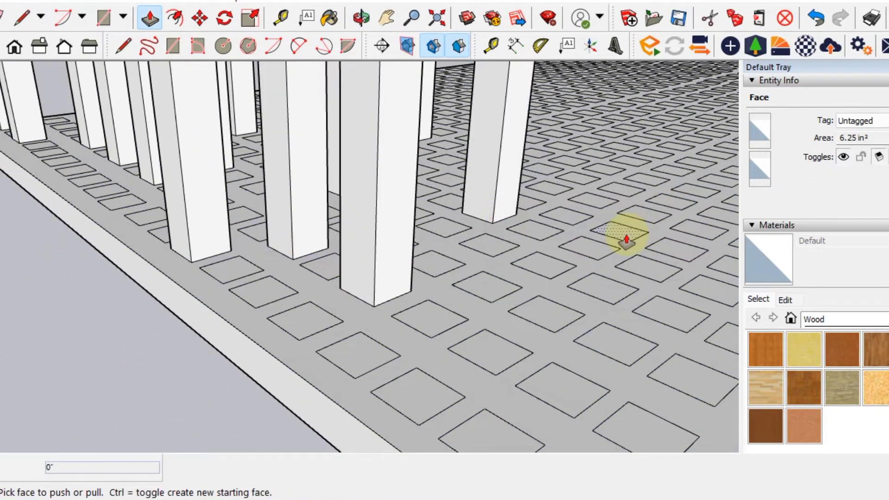
middle_drag(565, 348, 363, 284)
double_click(362, 252)
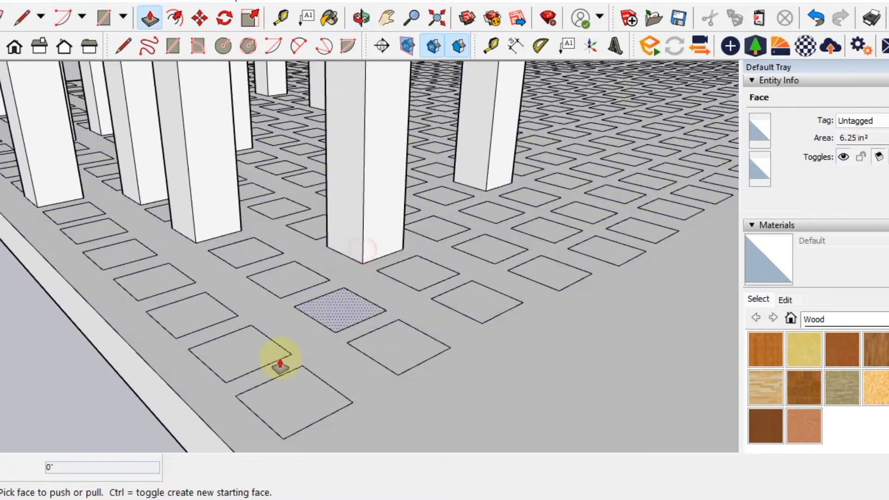
double_click(230, 361)
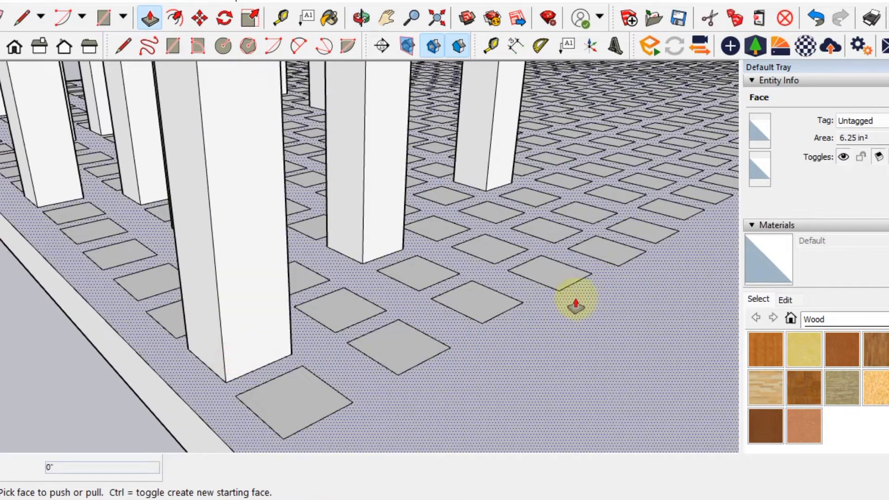
double_click(619, 254)
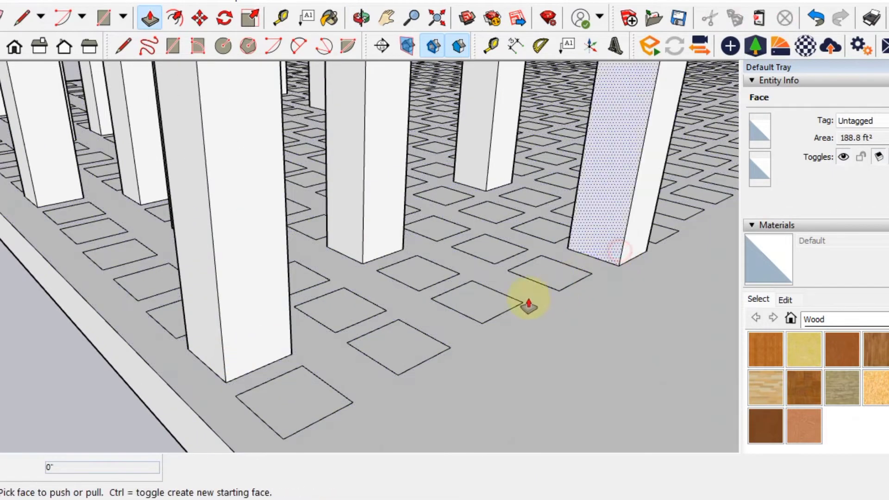
double_click(472, 309)
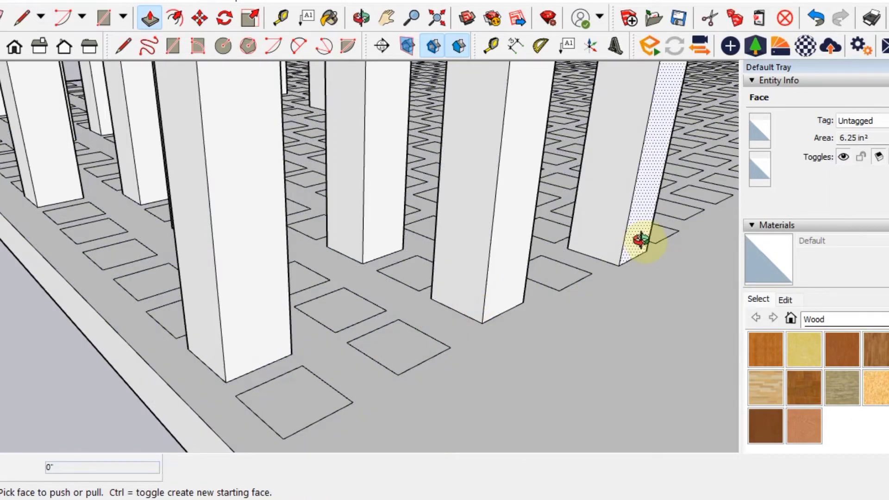
scroll(641, 240, down, 5)
mouse_move(546, 307)
middle_down()
mouse_move(415, 297)
mouse_move(307, 308)
middle_up()
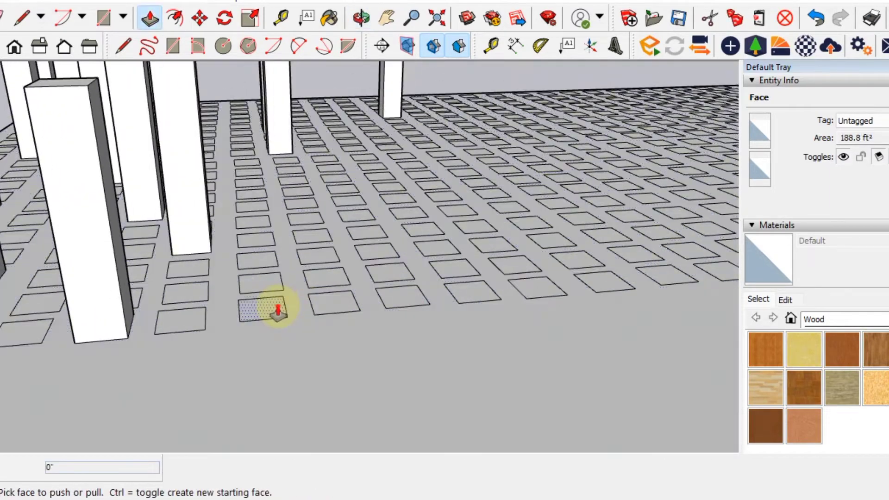
- Raise a first batch of floor squares into columns, undoing and redoing one lift
double_click(278, 310)
double_click(324, 258)
middle_drag(440, 258, 245, 226)
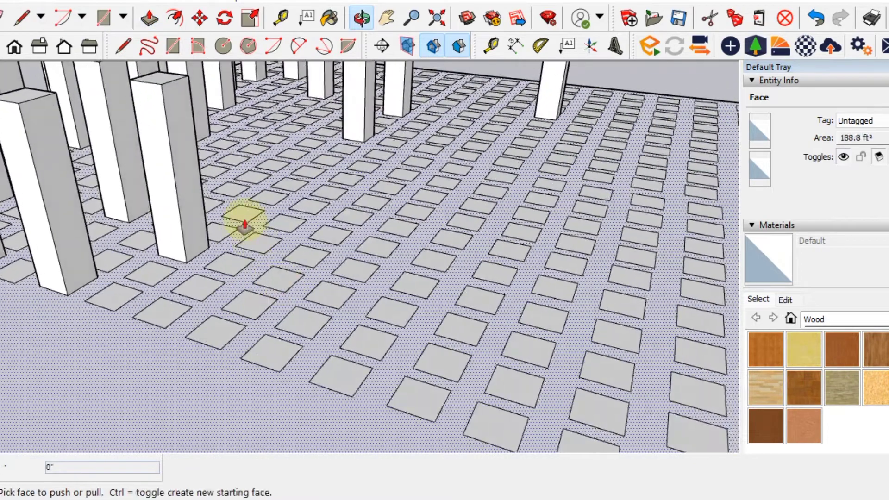
double_click(245, 225)
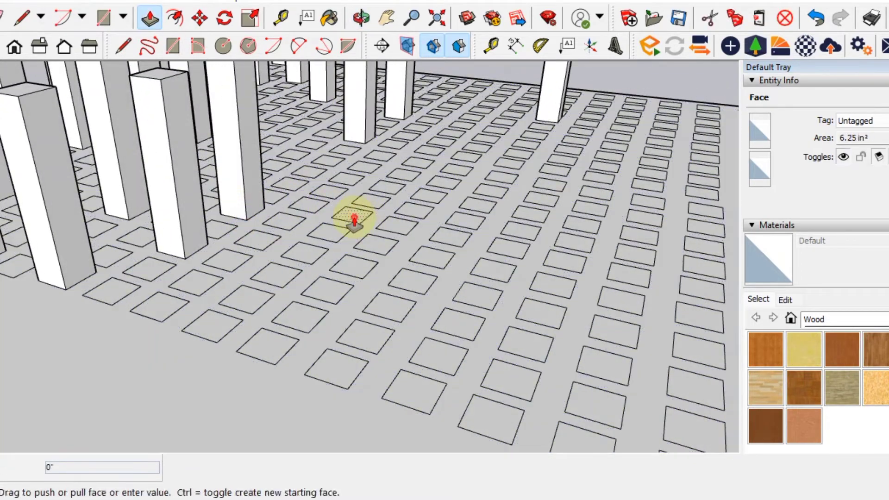
double_click(354, 220)
double_click(290, 275)
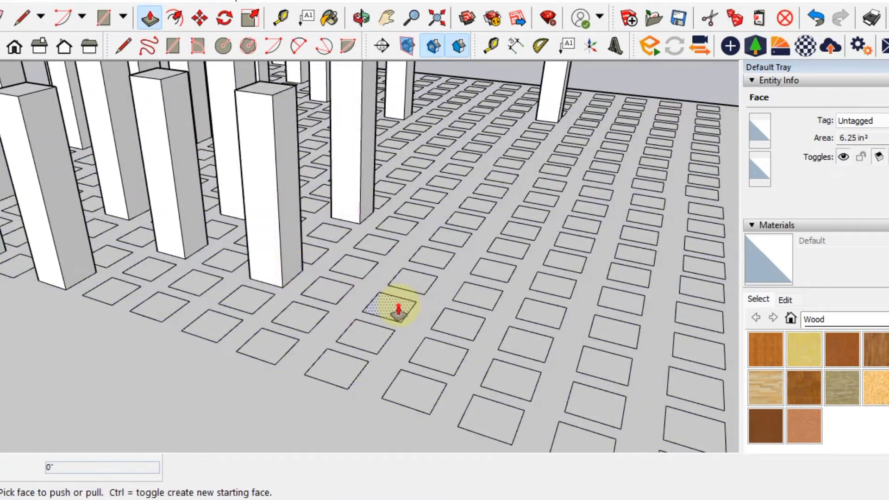
double_click(405, 318)
click(512, 387)
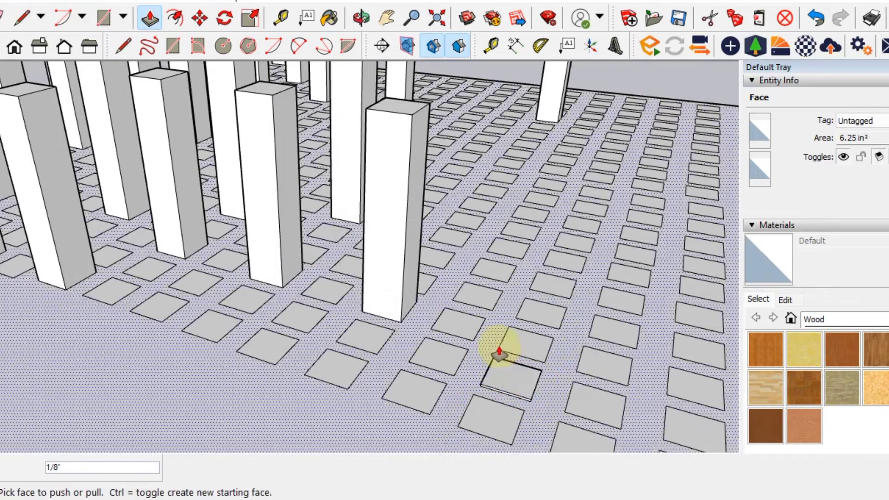
key(ctrl+z)
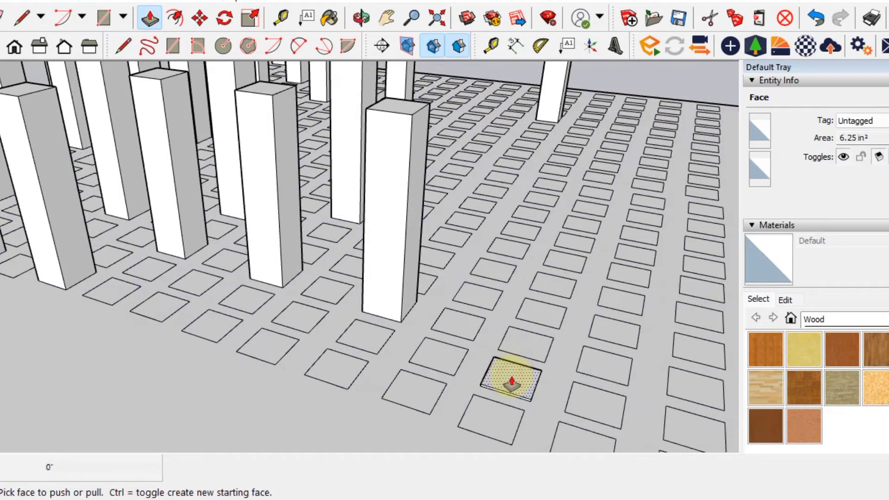
click(512, 383)
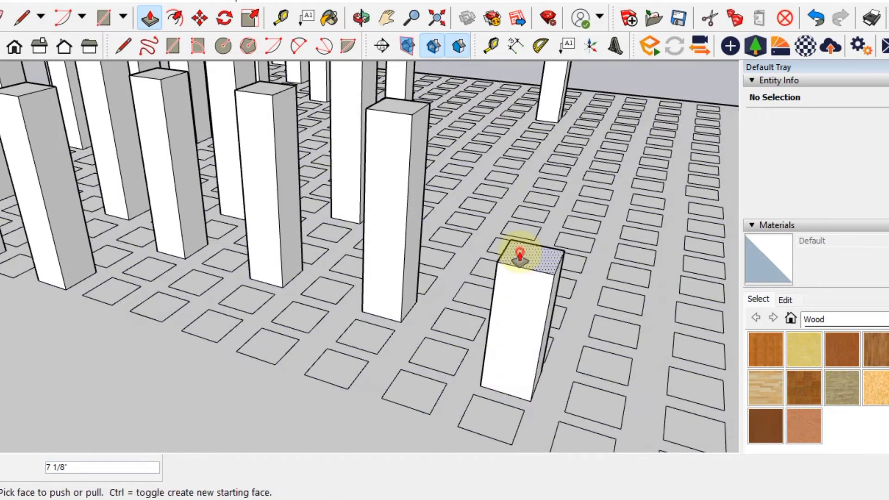
double_click(254, 356)
double_click(173, 314)
mouse_move(307, 314)
middle_down()
mouse_move(298, 298)
mouse_move(484, 306)
middle_up()
double_click(481, 297)
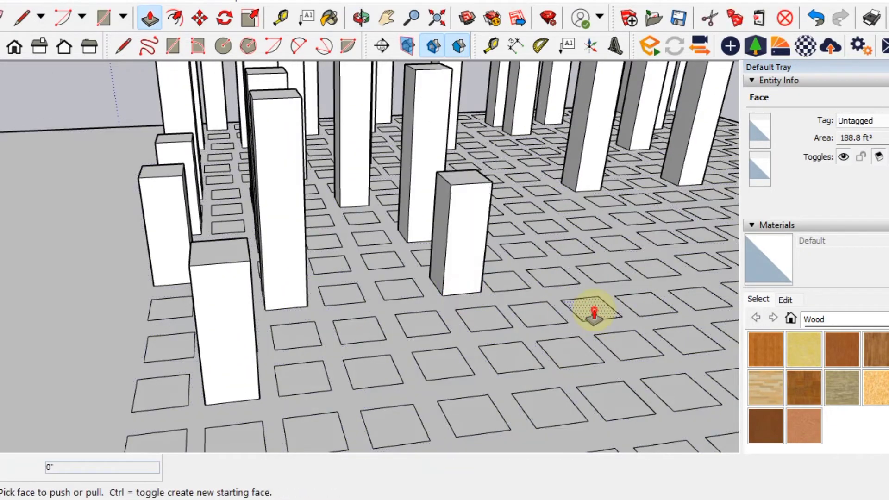
- Raise more columns on the left, centre and right of the grid, including a shorter one
mouse_move(594, 313)
middle_down()
mouse_move(318, 258)
mouse_move(412, 214)
middle_up()
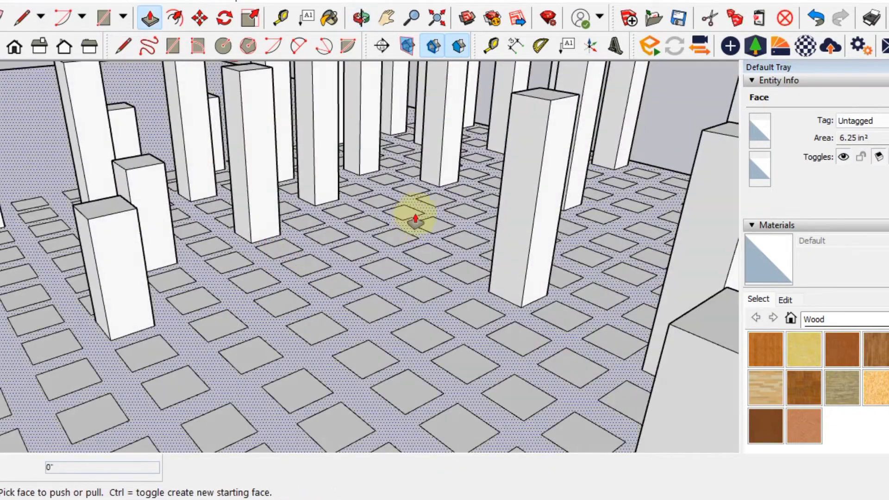
double_click(609, 222)
middle_drag(635, 260, 264, 232)
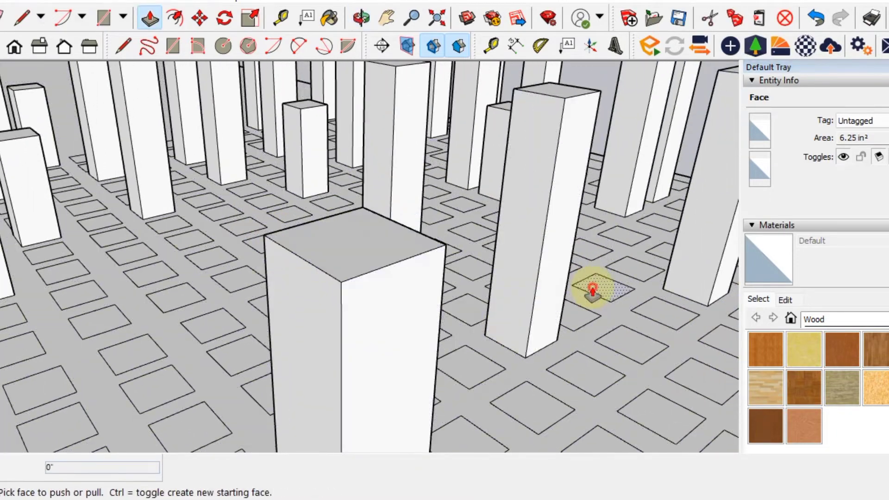
mouse_move(593, 290)
middle_down()
mouse_move(611, 369)
mouse_move(500, 323)
mouse_move(417, 270)
mouse_move(416, 343)
middle_up()
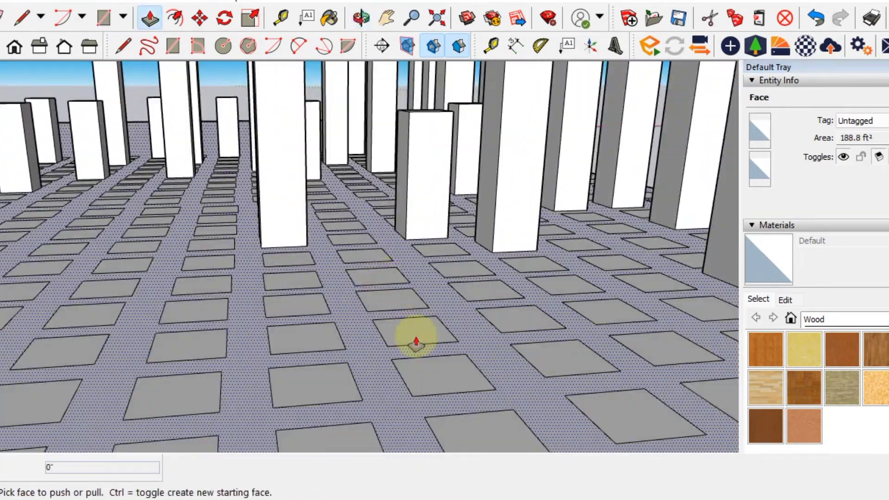
double_click(416, 343)
double_click(75, 318)
mouse_move(268, 293)
middle_down()
mouse_move(478, 312)
mouse_move(482, 337)
middle_up()
double_click(482, 338)
double_click(149, 317)
mouse_move(149, 318)
middle_down()
mouse_move(391, 322)
mouse_move(283, 312)
mouse_move(382, 391)
middle_up()
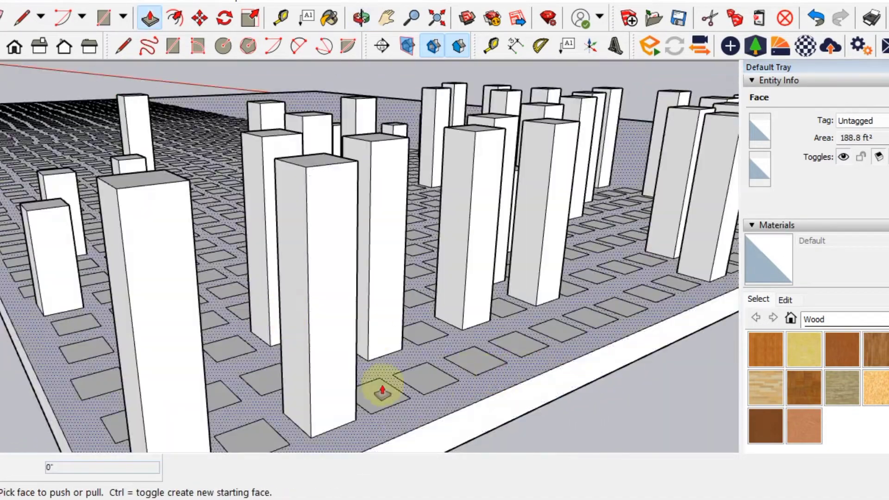
double_click(431, 384)
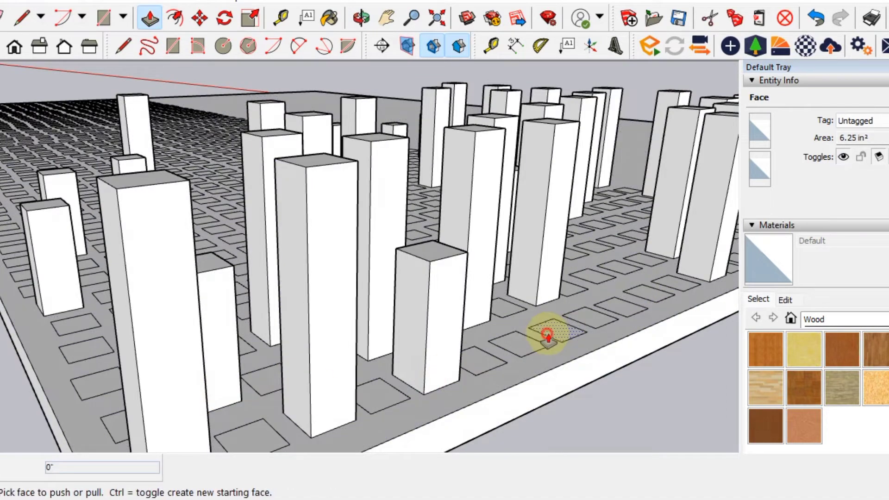
middle_drag(548, 336, 403, 331)
mouse_move(520, 354)
middle_down()
mouse_move(238, 292)
mouse_move(584, 367)
mouse_move(429, 341)
mouse_move(571, 351)
middle_up()
double_click(630, 375)
mouse_move(460, 336)
middle_down()
mouse_move(363, 337)
mouse_move(304, 369)
middle_up()
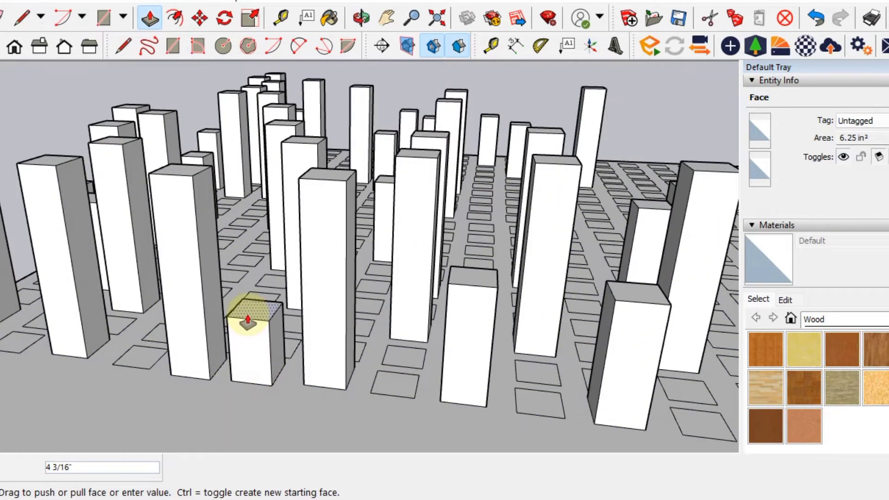
double_click(403, 392)
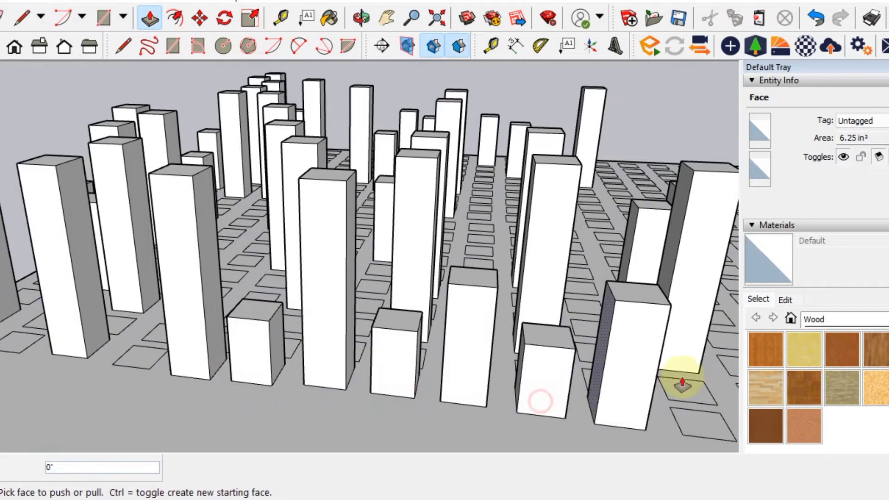
- Extrude another set of floor squares across the grid, pulling one into a tall column
mouse_move(682, 385)
middle_down()
mouse_move(468, 318)
mouse_move(416, 323)
middle_up()
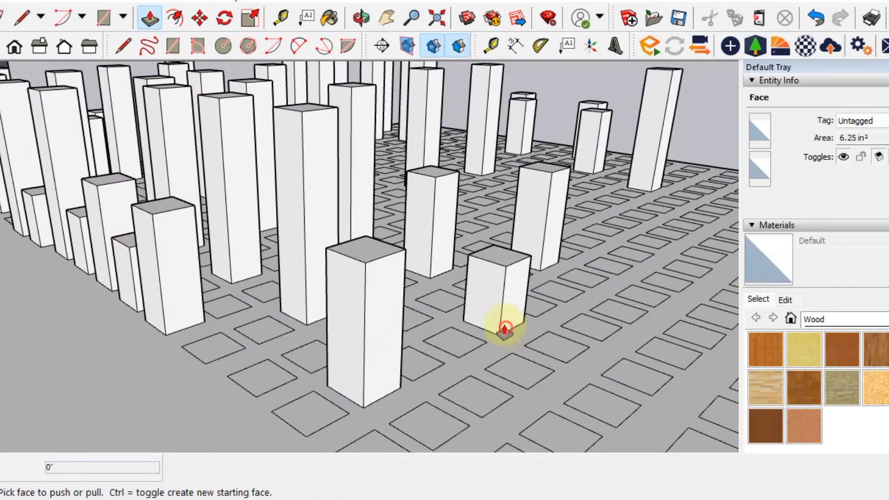
mouse_move(453, 237)
middle_down()
mouse_move(371, 236)
mouse_move(264, 254)
mouse_move(251, 239)
mouse_move(412, 254)
middle_up()
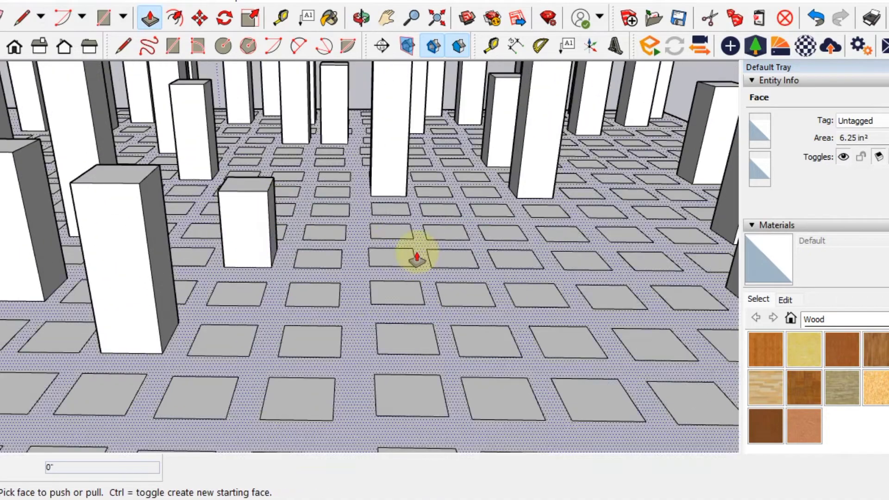
double_click(533, 266)
double_click(631, 258)
mouse_move(631, 258)
shift+middle_down()
mouse_move(433, 333)
mouse_move(333, 338)
shift+middle_up()
double_click(349, 335)
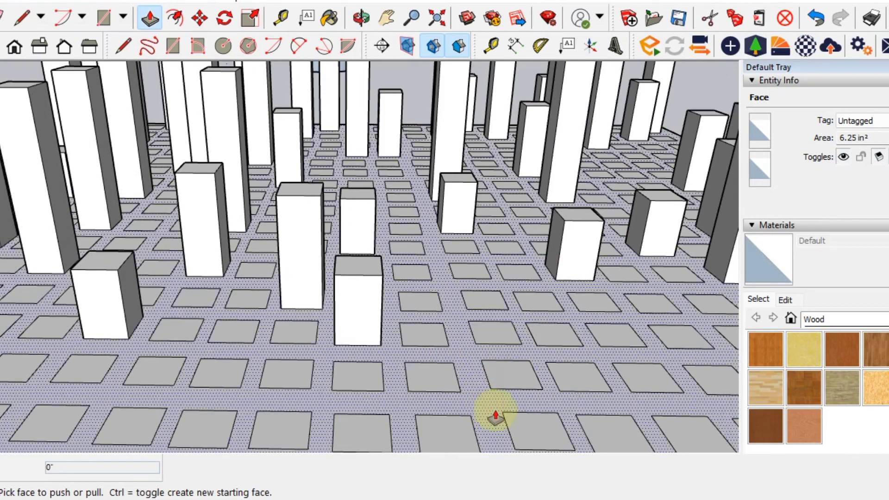
double_click(519, 422)
double_click(116, 426)
mouse_move(115, 425)
middle_down()
mouse_move(285, 338)
mouse_move(357, 342)
mouse_move(391, 371)
middle_up()
double_click(391, 371)
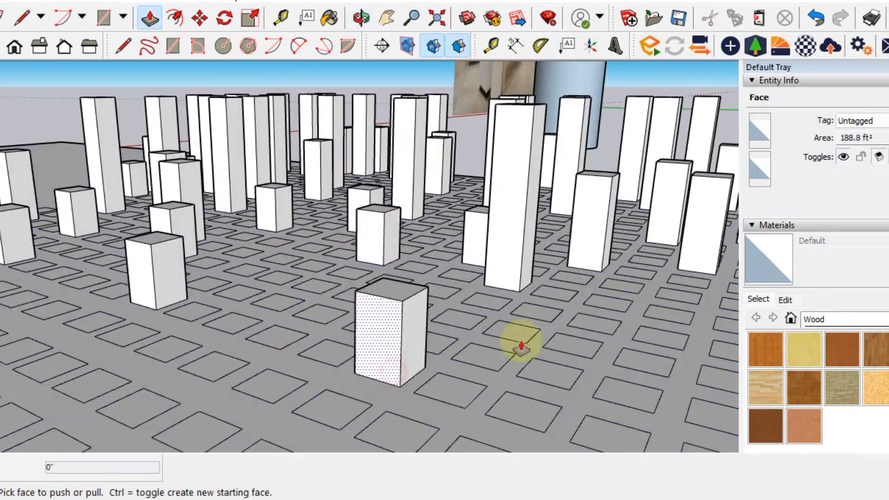
double_click(568, 345)
mouse_move(506, 178)
middle_down()
mouse_move(502, 198)
mouse_move(509, 131)
middle_up()
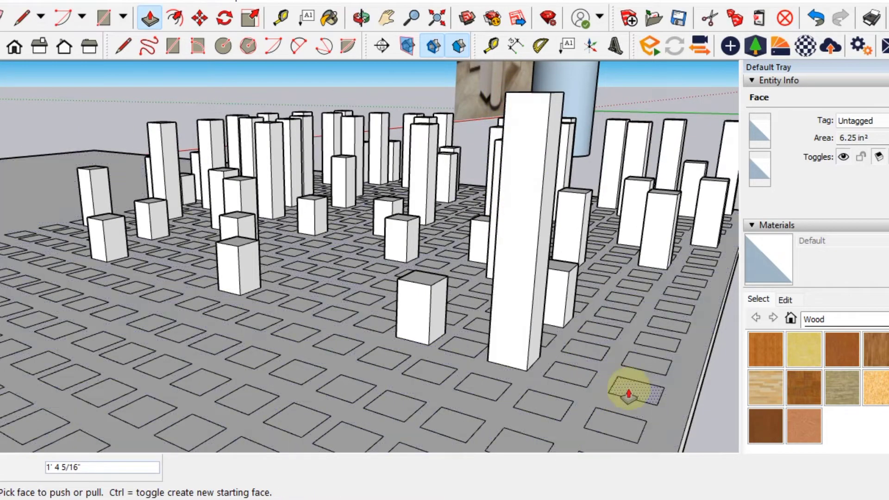
- Raise the final columns on the right, middle and lower left, some of them tall
double_click(665, 329)
middle_drag(198, 301, 423, 313)
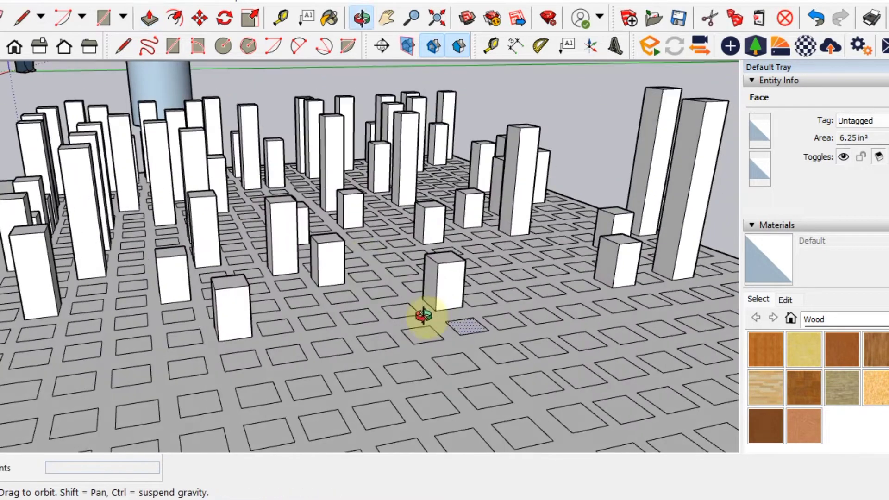
double_click(378, 250)
double_click(132, 243)
mouse_move(132, 243)
middle_down()
mouse_move(405, 246)
mouse_move(553, 260)
mouse_move(113, 294)
mouse_move(174, 347)
mouse_move(298, 324)
middle_up()
double_click(114, 299)
double_click(311, 312)
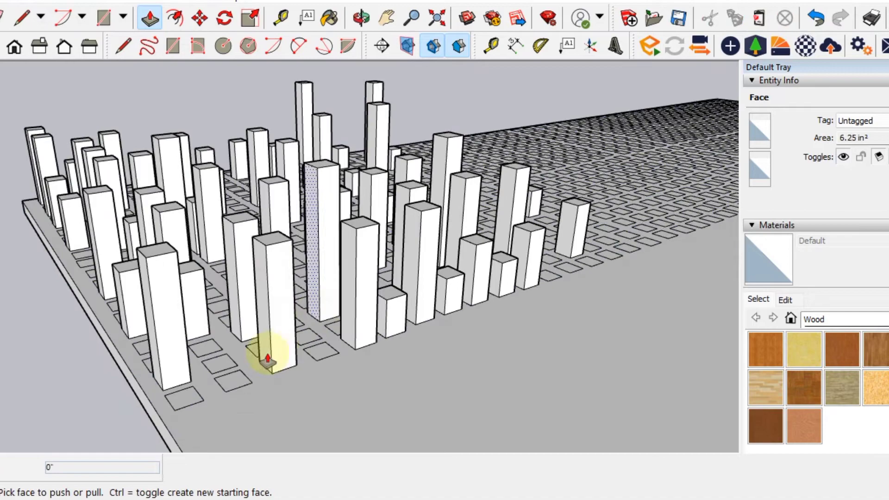
double_click(204, 354)
mouse_move(204, 354)
middle_down()
mouse_move(208, 337)
mouse_move(252, 357)
middle_up()
double_click(252, 352)
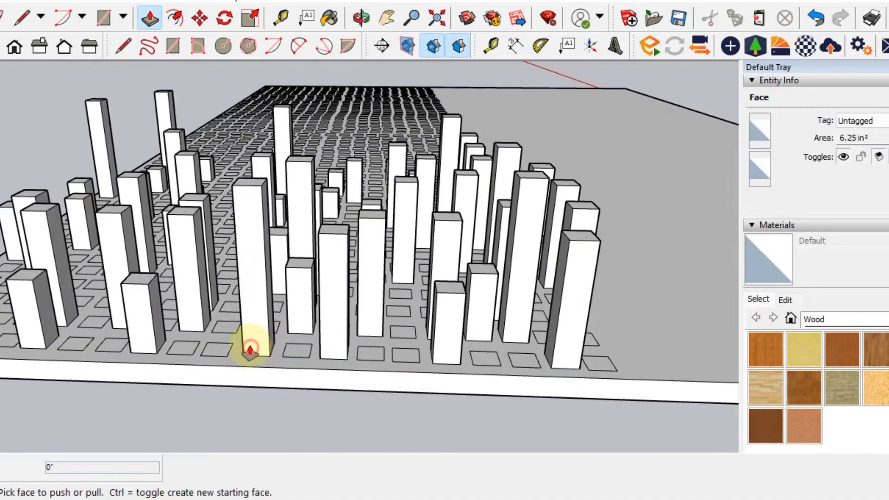
double_click(208, 296)
- Raise two more floor tiles, one on the right and one far left, into new slats
middle_drag(198, 298, 237, 298)
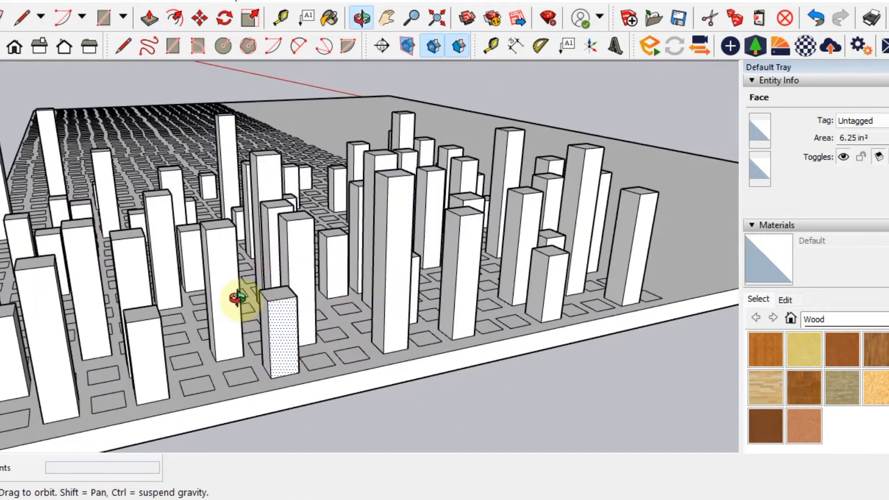
scroll(141, 349, down, 3)
mouse_move(235, 342)
middle_down()
mouse_move(234, 334)
mouse_move(301, 341)
middle_up()
middle_drag(236, 342, 324, 377)
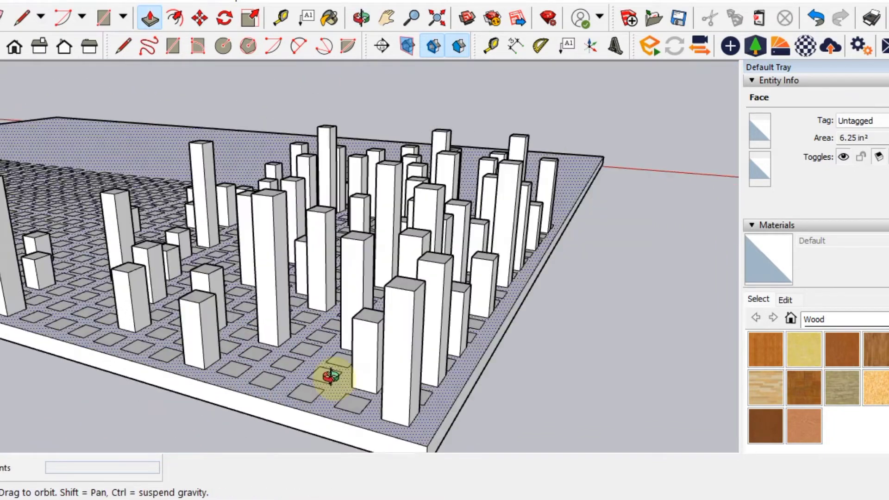
scroll(353, 347, up, 3)
scroll(382, 295, up, 3)
double_click(387, 285)
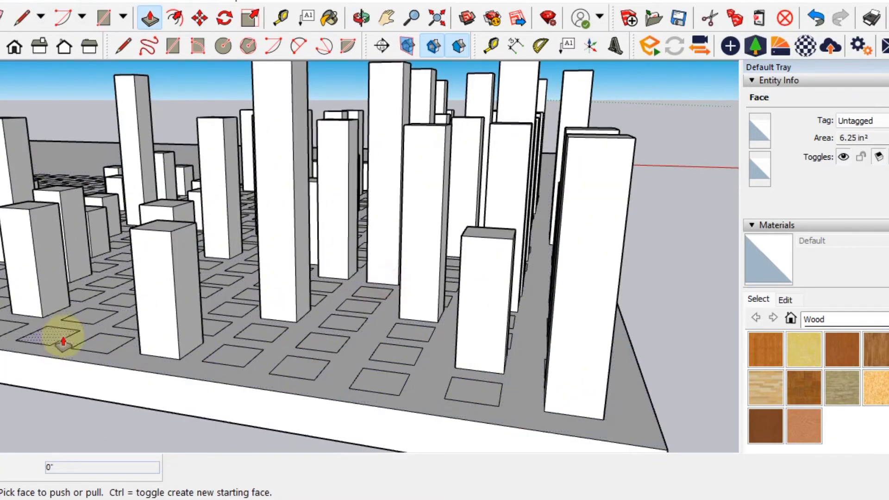
double_click(89, 328)
- Extrude another floor tile among the columns into a small box
middle_drag(90, 327, 128, 354)
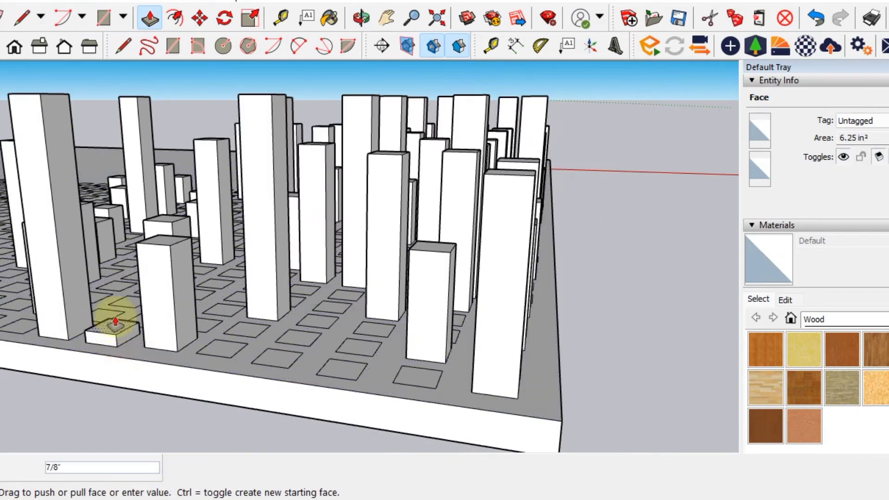
mouse_move(287, 366)
middle_down()
mouse_move(193, 294)
mouse_move(282, 287)
middle_up()
scroll(292, 317, up, 5)
scroll(286, 327, up, 1)
mouse_move(285, 327)
middle_down()
mouse_move(318, 249)
mouse_move(288, 278)
mouse_move(174, 307)
mouse_move(212, 308)
mouse_move(259, 326)
mouse_move(152, 352)
middle_up()
double_click(213, 308)
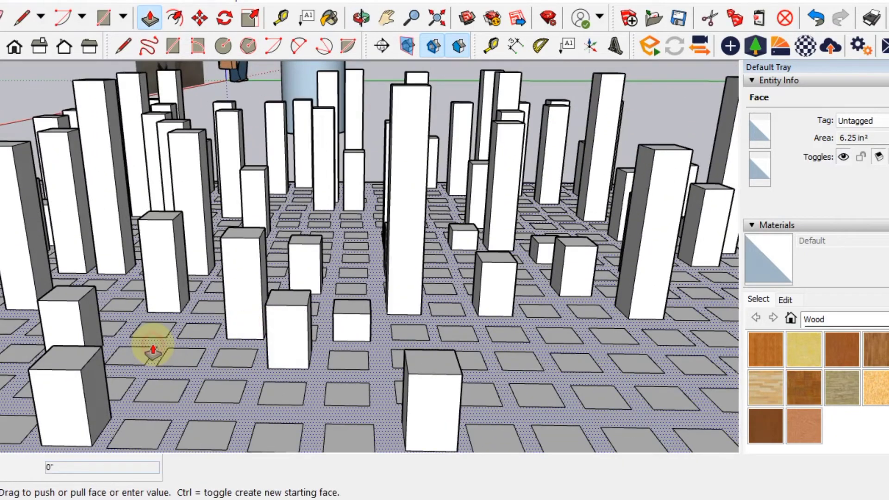
- Undo that extrusion and raise a different tile into a short box instead
scroll(153, 352, down, 1)
scroll(298, 344, down, 2)
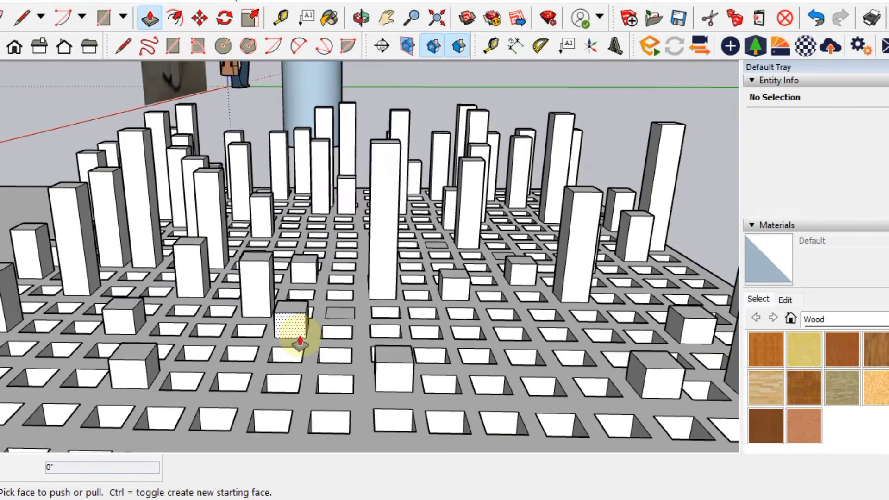
key(ctrl+z)
mouse_move(297, 338)
middle_down()
mouse_move(158, 367)
mouse_move(159, 377)
mouse_move(277, 379)
mouse_move(248, 396)
mouse_move(377, 392)
mouse_move(286, 327)
mouse_move(131, 369)
mouse_move(376, 354)
mouse_move(317, 367)
middle_up()
double_click(244, 397)
scroll(250, 351, down, 5)
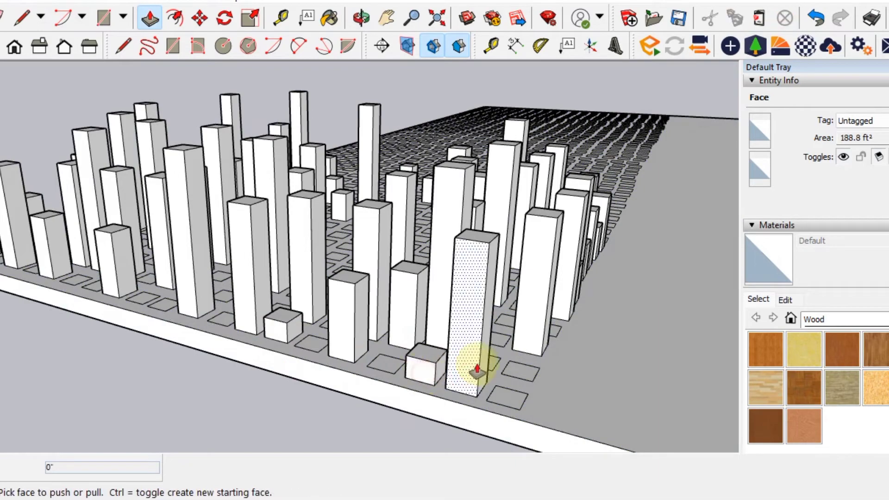
mouse_move(477, 370)
middle_down()
mouse_move(391, 369)
mouse_move(252, 292)
mouse_move(363, 341)
mouse_move(183, 342)
mouse_move(169, 297)
middle_up()
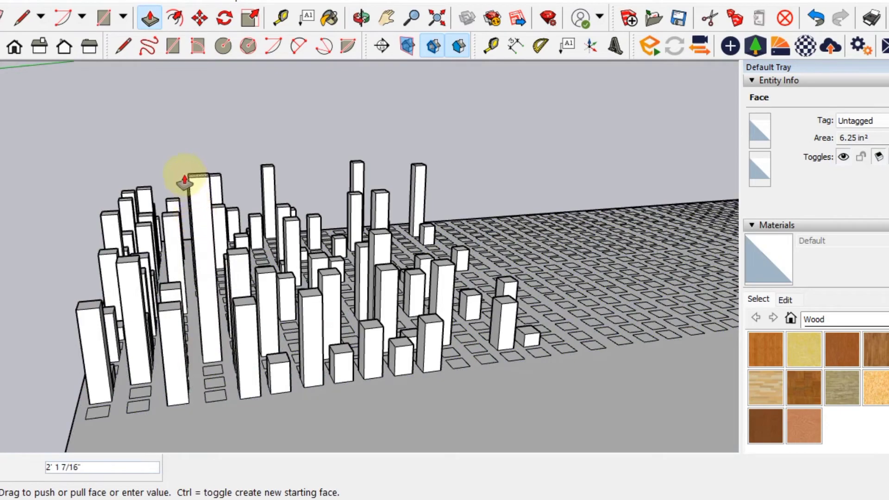
mouse_move(379, 369)
middle_down()
mouse_move(262, 363)
mouse_move(193, 324)
middle_up()
- Raise three more tiles, including the lower-left one, into tall slats
scroll(387, 296, up, 3)
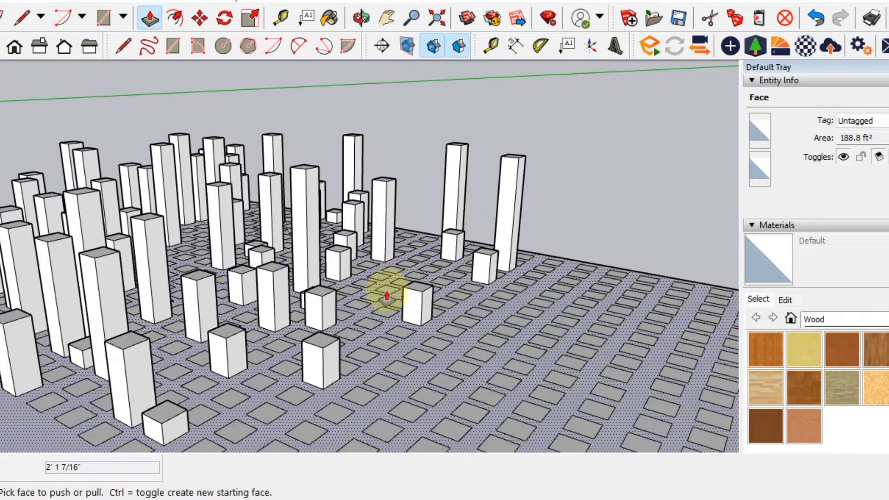
double_click(372, 303)
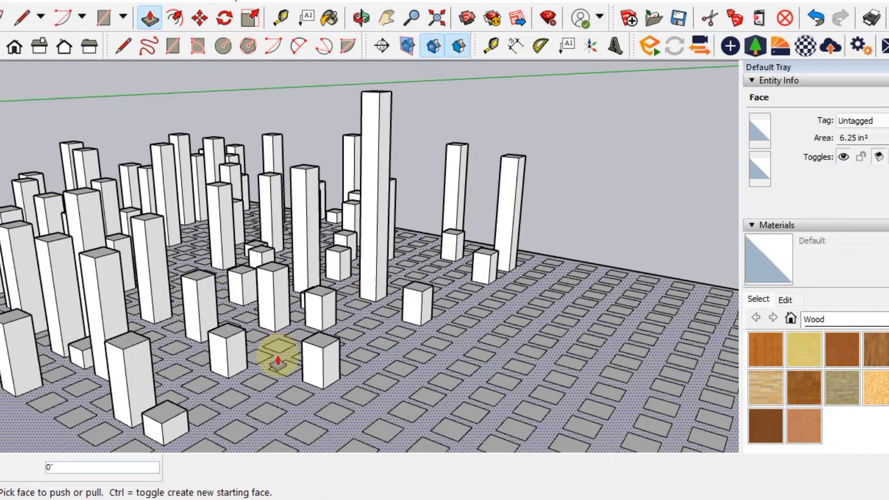
double_click(279, 349)
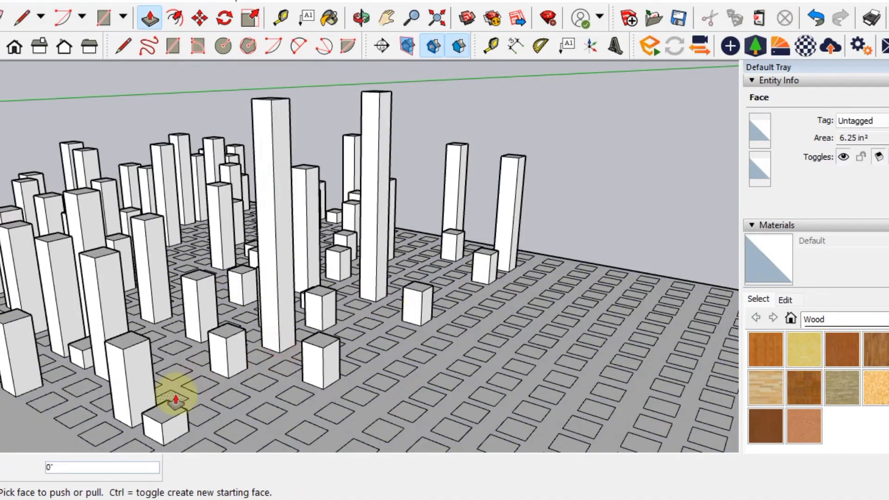
double_click(79, 391)
mouse_move(242, 284)
middle_down()
mouse_move(85, 287)
mouse_move(522, 224)
mouse_move(425, 348)
mouse_move(278, 333)
middle_up()
scroll(264, 312, up, 3)
scroll(264, 308, up, 2)
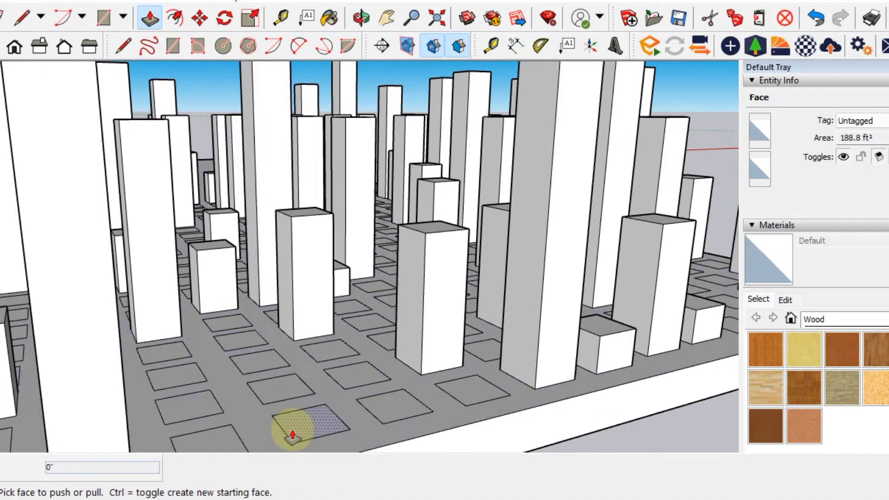
- Extrude three further tiles across the grid into tall slats
double_click(269, 366)
mouse_move(311, 359)
middle_down()
mouse_move(278, 343)
mouse_move(348, 333)
middle_up()
double_click(409, 322)
mouse_move(406, 318)
middle_down()
mouse_move(328, 328)
mouse_move(506, 322)
middle_up()
double_click(384, 401)
scroll(383, 405, down, 3)
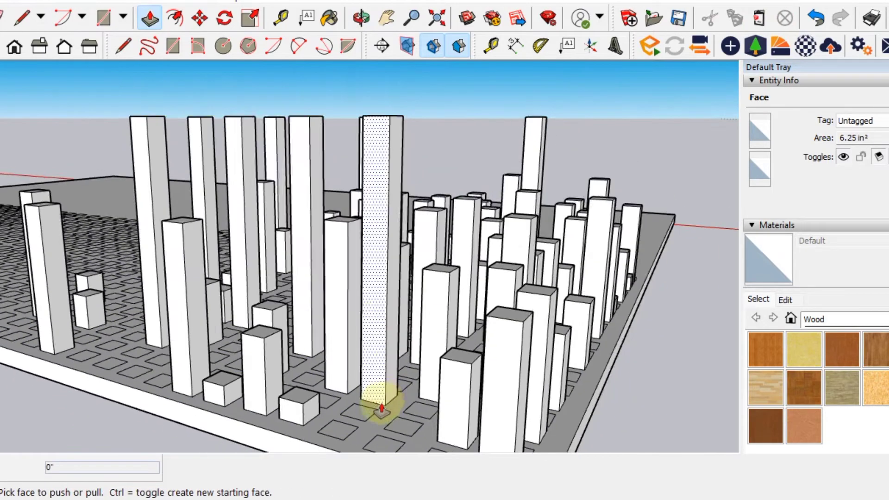
mouse_move(383, 407)
middle_down()
mouse_move(520, 377)
mouse_move(536, 391)
mouse_move(440, 329)
middle_up()
scroll(440, 328, up, 3)
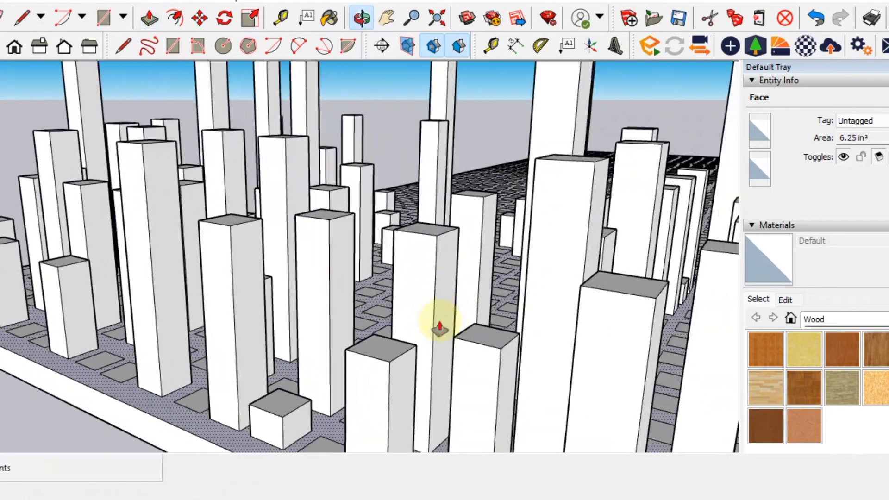
- Raise three more tiles, including one near the front edge, into slats
double_click(378, 320)
scroll(376, 313, down, 3)
mouse_move(373, 303)
middle_down()
mouse_move(452, 341)
mouse_move(501, 447)
middle_up()
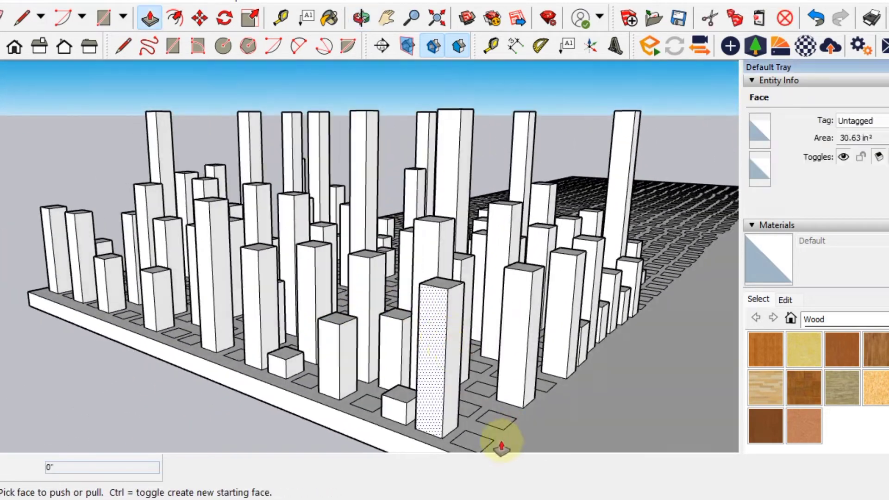
double_click(473, 442)
scroll(308, 367, down, 3)
mouse_move(308, 367)
middle_down()
mouse_move(482, 377)
mouse_move(435, 407)
middle_up()
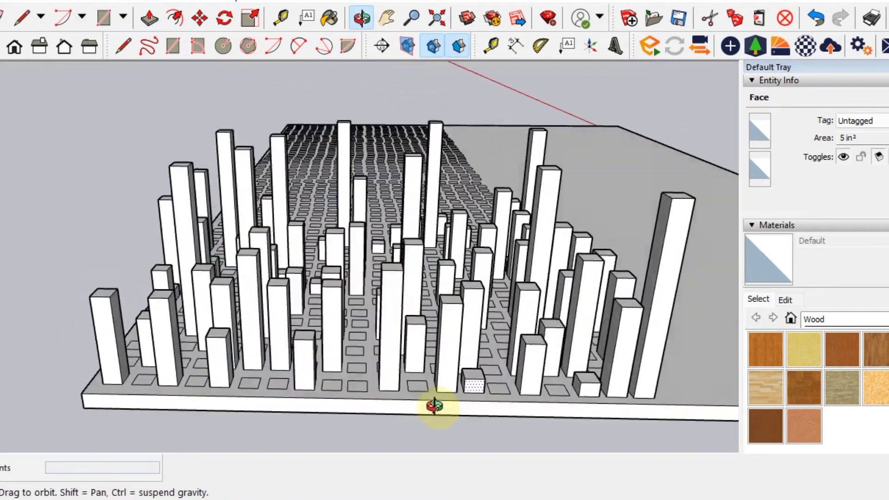
scroll(435, 282, up, 3)
scroll(436, 285, up, 3)
click(419, 262)
- Orbit and zoom around the panel to review the field of varied-height slats
scroll(417, 258, down, 3)
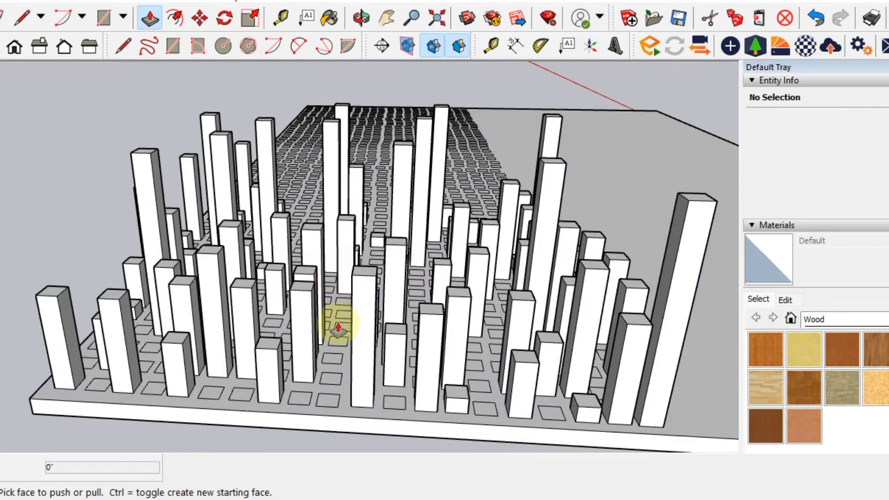
middle_drag(325, 423, 317, 407)
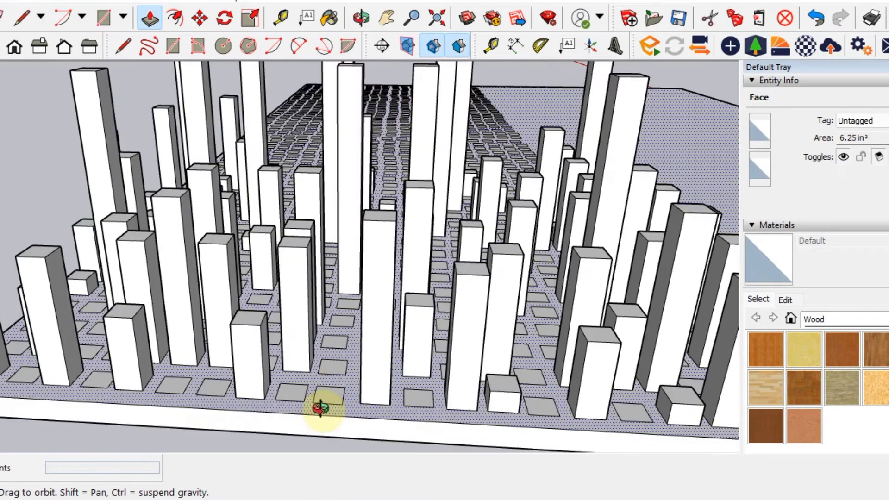
scroll(333, 393, up, 3)
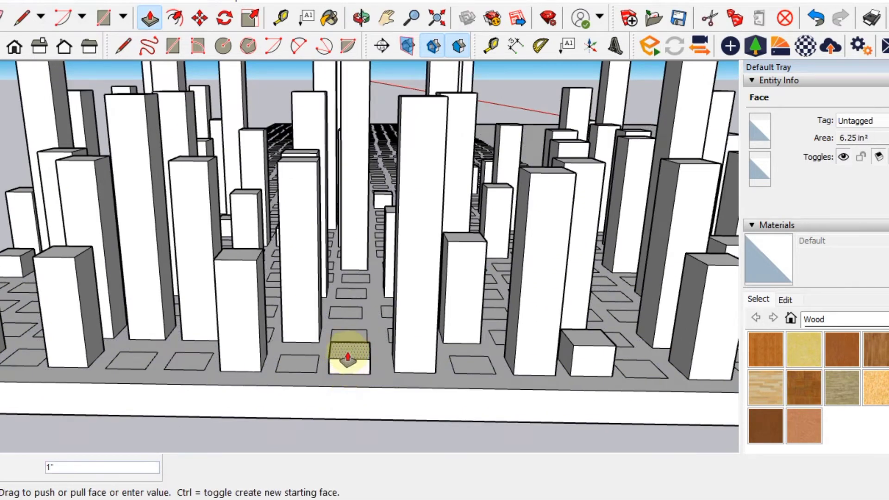
middle_drag(126, 363, 237, 373)
middle_drag(272, 341, 324, 333)
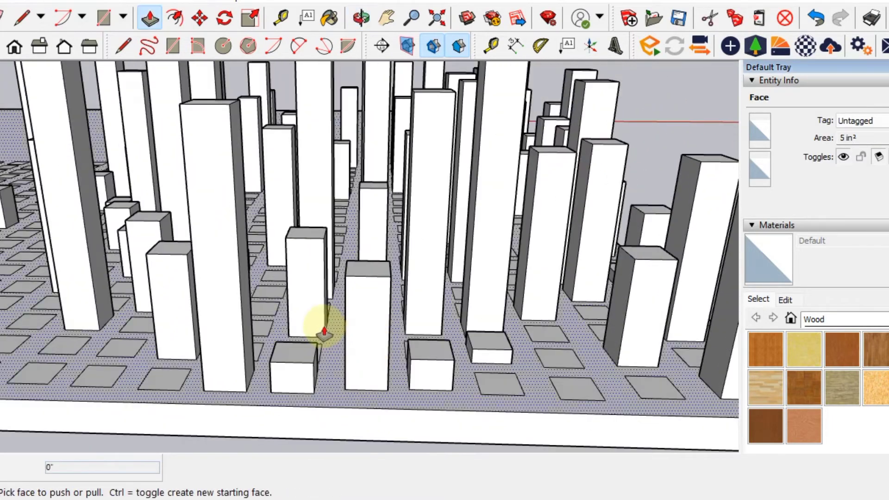
scroll(265, 291, up, 5)
middle_drag(365, 251, 364, 254)
scroll(364, 254, up, 3)
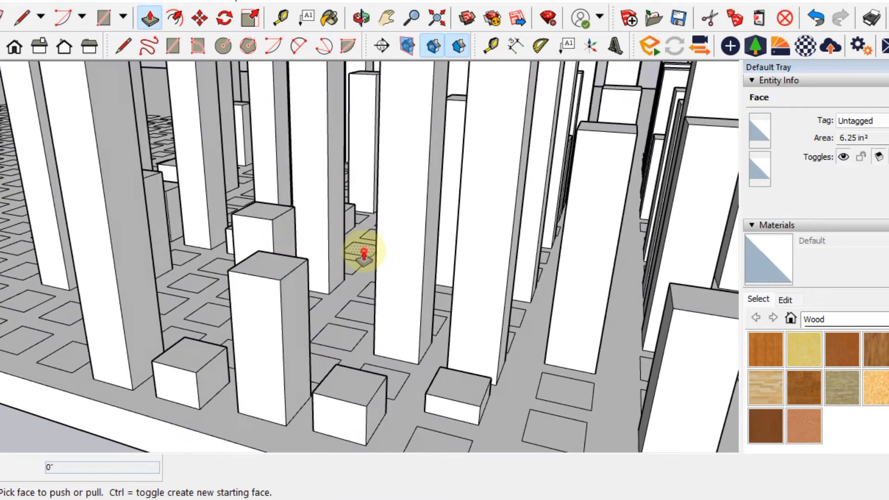
mouse_move(200, 333)
middle_down()
mouse_move(307, 360)
mouse_move(357, 362)
mouse_move(257, 326)
mouse_move(238, 411)
mouse_move(424, 387)
mouse_move(264, 341)
mouse_move(195, 374)
mouse_move(238, 337)
mouse_move(371, 367)
mouse_move(324, 377)
mouse_move(317, 369)
mouse_move(371, 351)
middle_up()
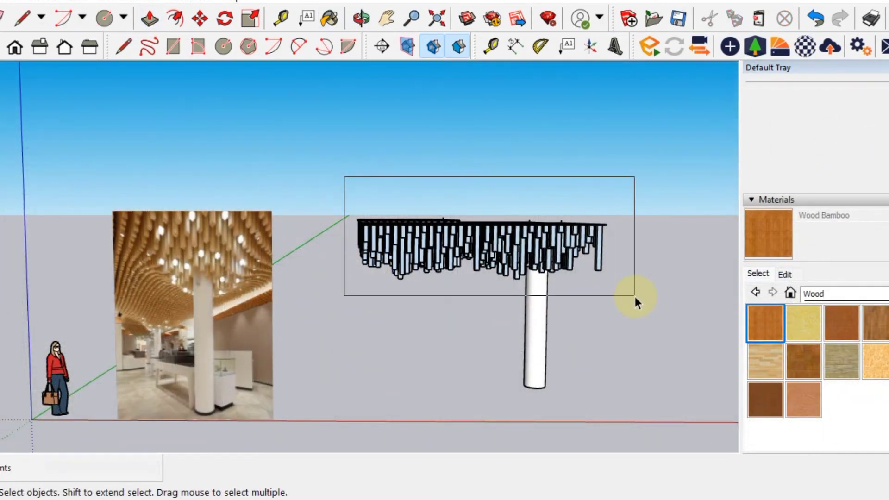
- Window-select the hanging ceiling panel and paint it with Wood Bamboo
drag(344, 176, 634, 294)
scroll(527, 270, up, 2)
click(330, 19)
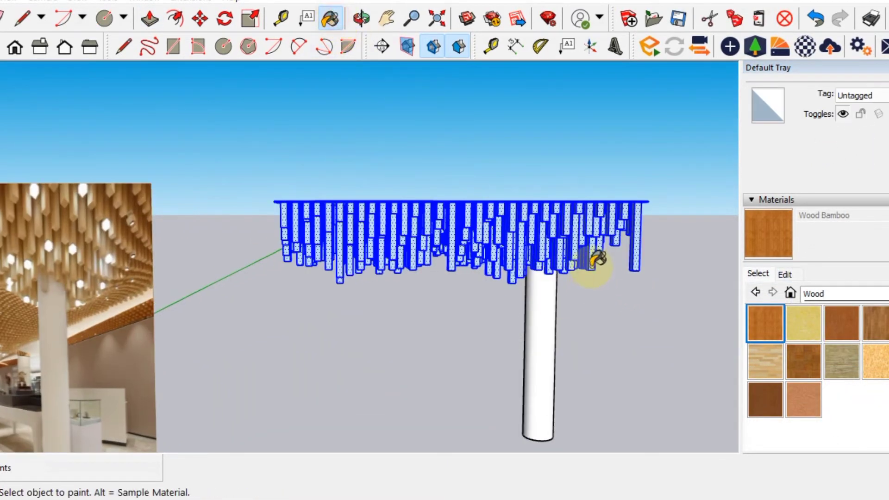
scroll(463, 252, up, 1)
scroll(463, 252, up, 2)
scroll(435, 246, up, 3)
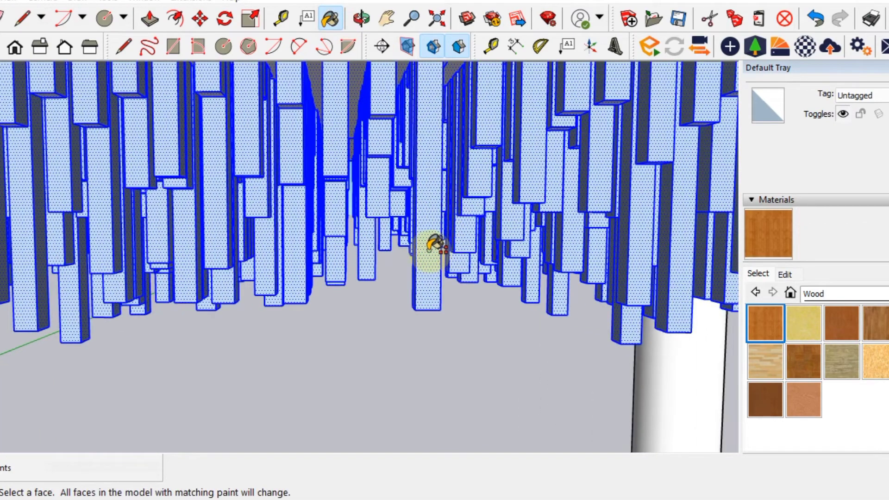
shift+click(435, 244)
- Repaint the selected slats with Wood OSB and orbit to view the ceiling
click(865, 355)
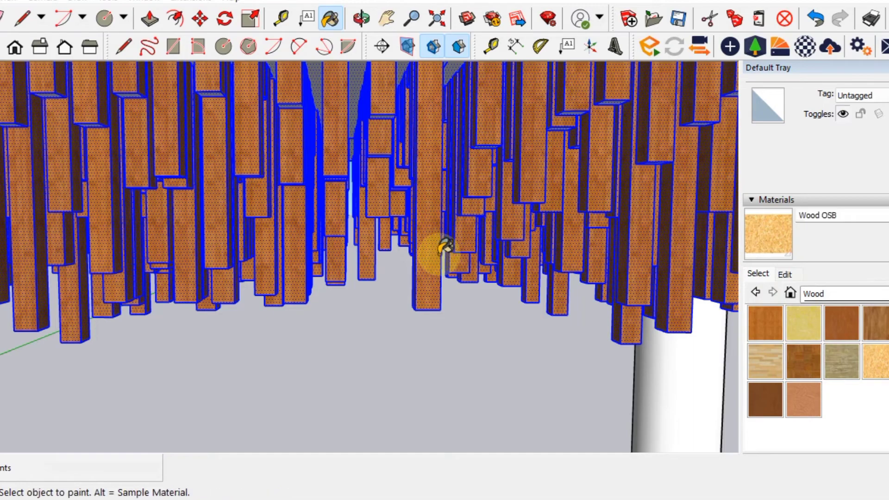
click(445, 248)
scroll(466, 331, down, 3)
mouse_move(466, 331)
middle_down()
mouse_move(482, 169)
mouse_move(452, 215)
middle_up()
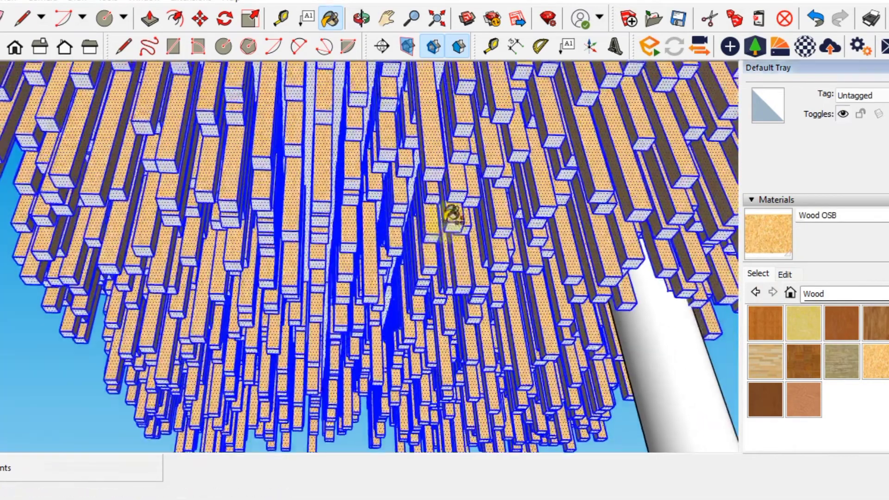
scroll(451, 216, up, 3)
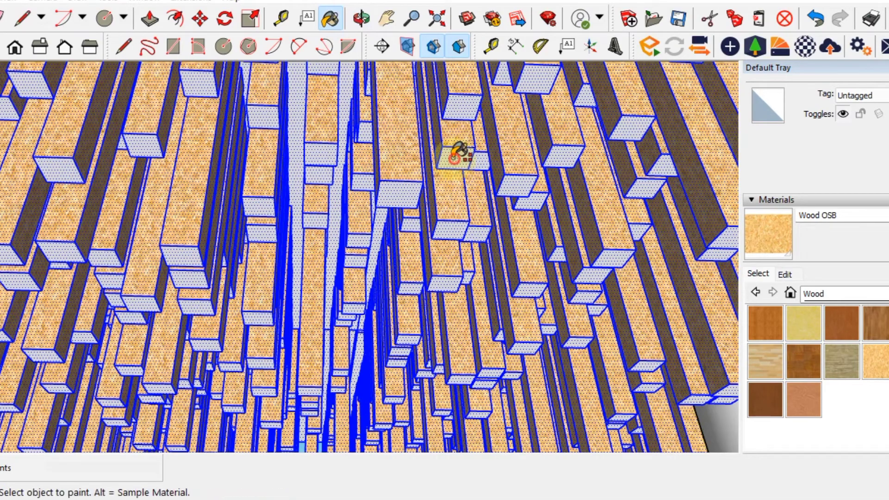
scroll(458, 150, down, 5)
middle_drag(457, 149, 497, 266)
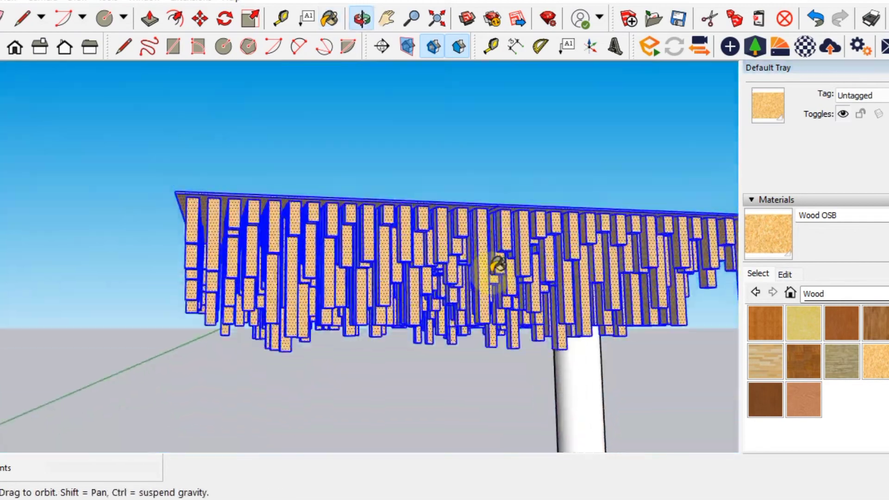
scroll(497, 266, down, 3)
click(285, 122)
mouse_move(285, 121)
middle_down()
mouse_move(348, 198)
mouse_move(456, 188)
mouse_move(441, 165)
mouse_move(449, 105)
mouse_move(492, 264)
middle_up()
scroll(526, 234, up, 2)
scroll(618, 291, up, 3)
mouse_move(619, 291)
middle_down()
mouse_move(76, 284)
mouse_move(285, 280)
mouse_move(482, 237)
mouse_move(519, 168)
mouse_move(565, 178)
middle_up()
scroll(545, 179, up, 2)
scroll(546, 179, down, 3)
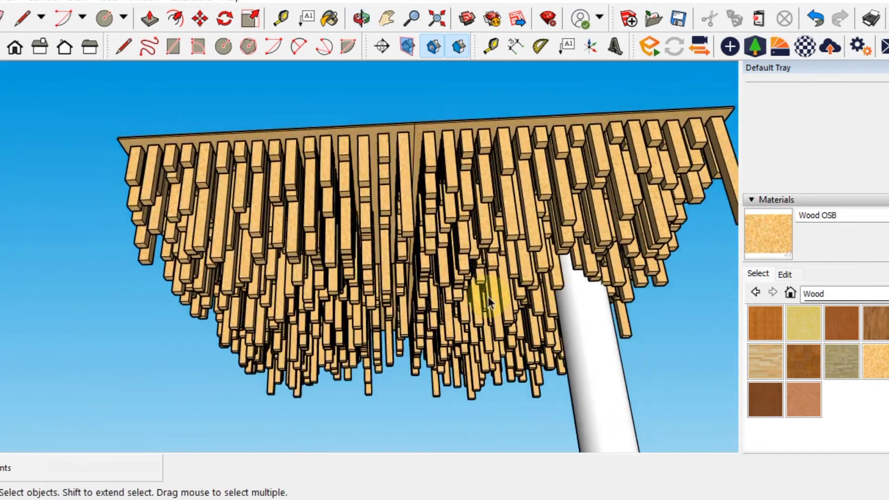
mouse_move(488, 296)
middle_down()
mouse_move(452, 175)
mouse_move(456, 103)
mouse_move(452, 144)
mouse_move(476, 252)
mouse_move(536, 333)
mouse_move(571, 353)
mouse_move(435, 321)
mouse_move(407, 294)
middle_up()
scroll(434, 322, down, 3)
scroll(426, 233, down, 3)
scroll(419, 255, down, 2)
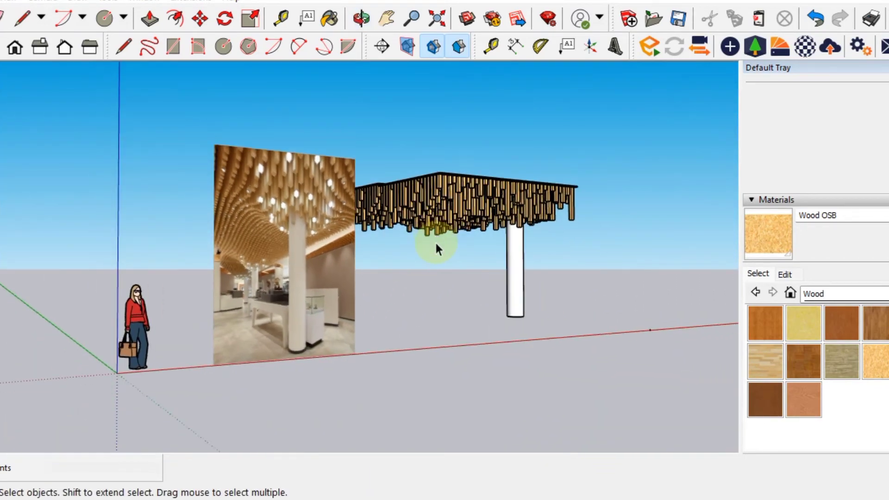
scroll(463, 264, up, 3)
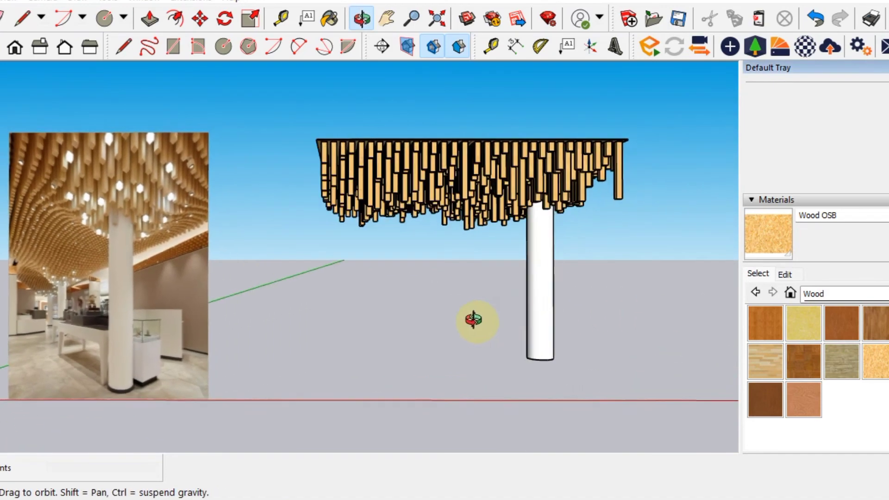